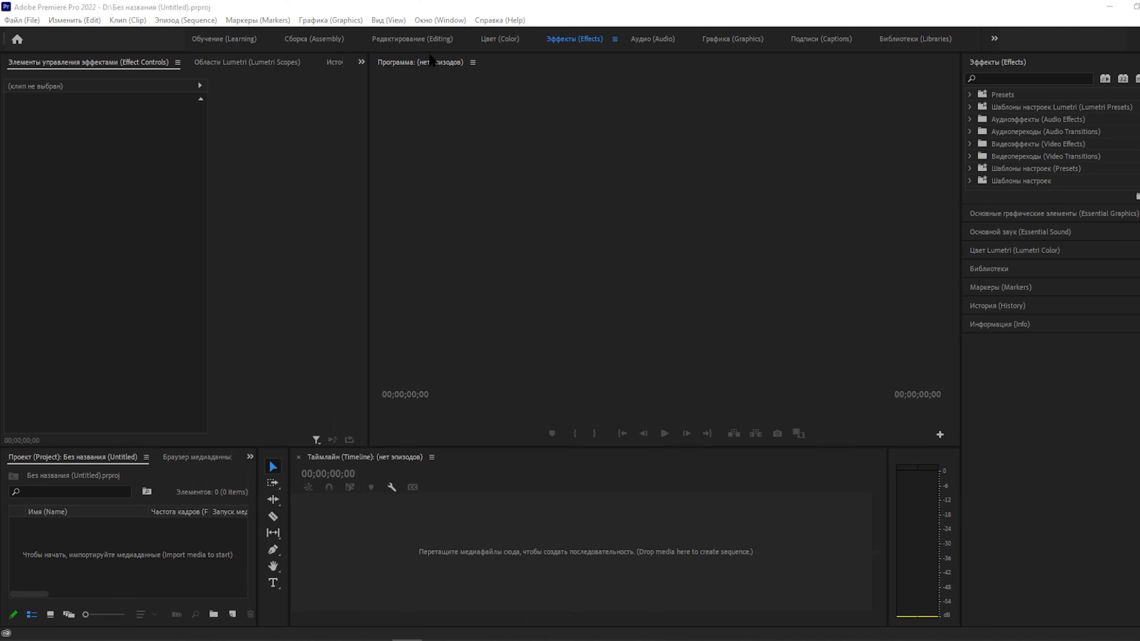
pyautogui.click(545, 334)
pyautogui.click(254, 278)
pyautogui.click(555, 552)
pyautogui.click(660, 334)
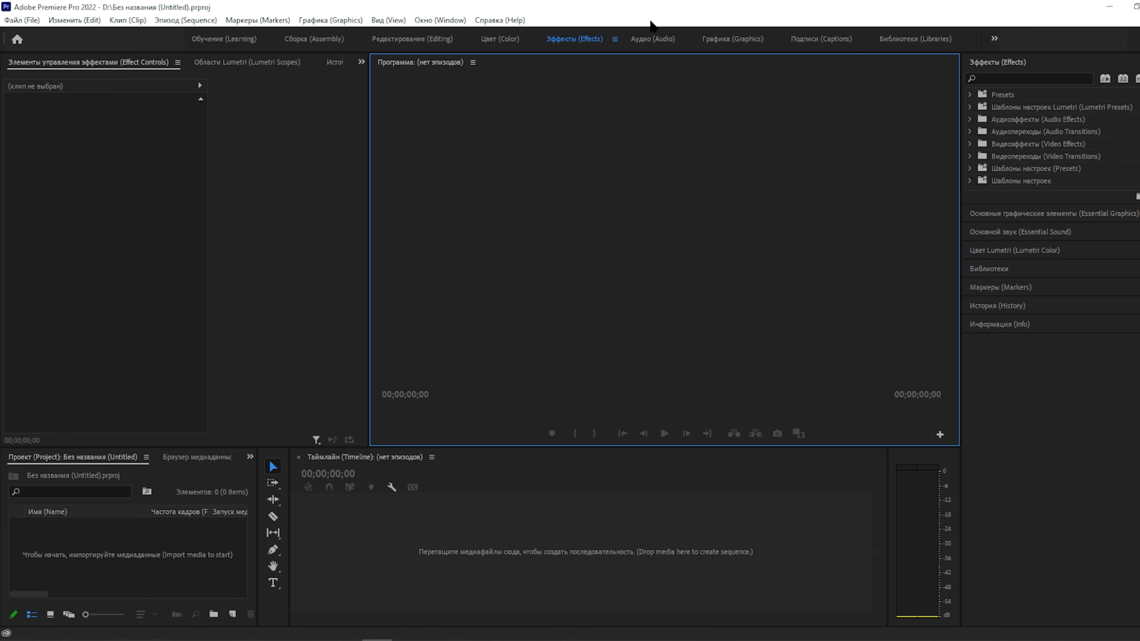
# Step: Bring the video Красивый пляж, закат. Русские Мальдивы.MP4 from the desktop into the empty timeline to create a sequence
pyautogui.moveTo(652, 15); pyautogui.dragTo(637, 71)
pyautogui.moveTo(259, 79); pyautogui.dragTo(571, 588)
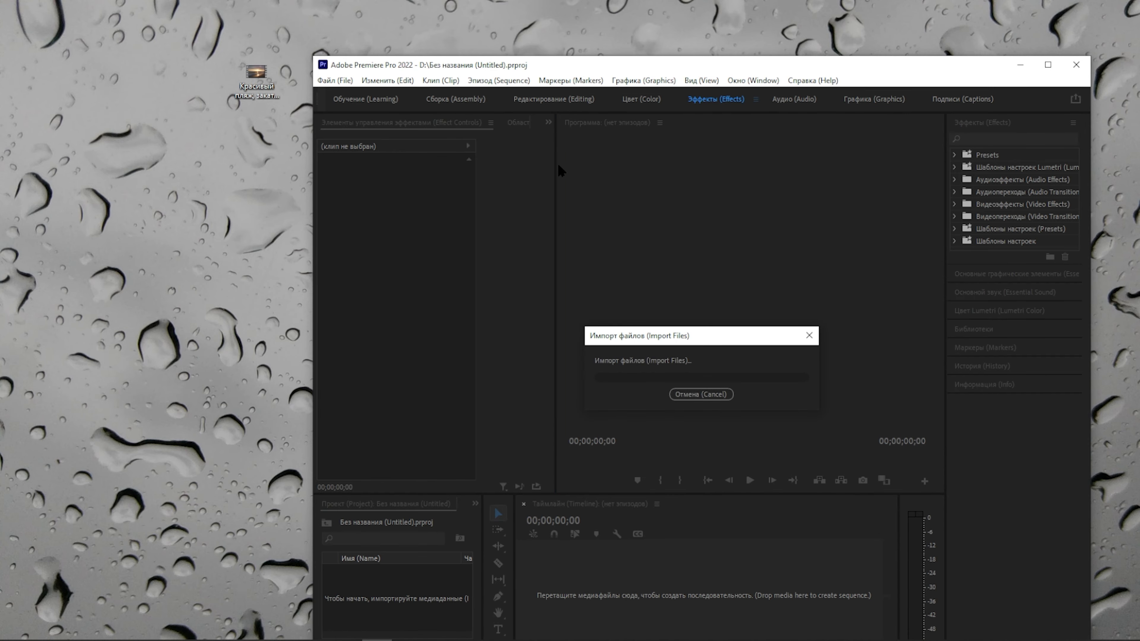
pyautogui.moveTo(745, 66); pyautogui.dragTo(691, 5)
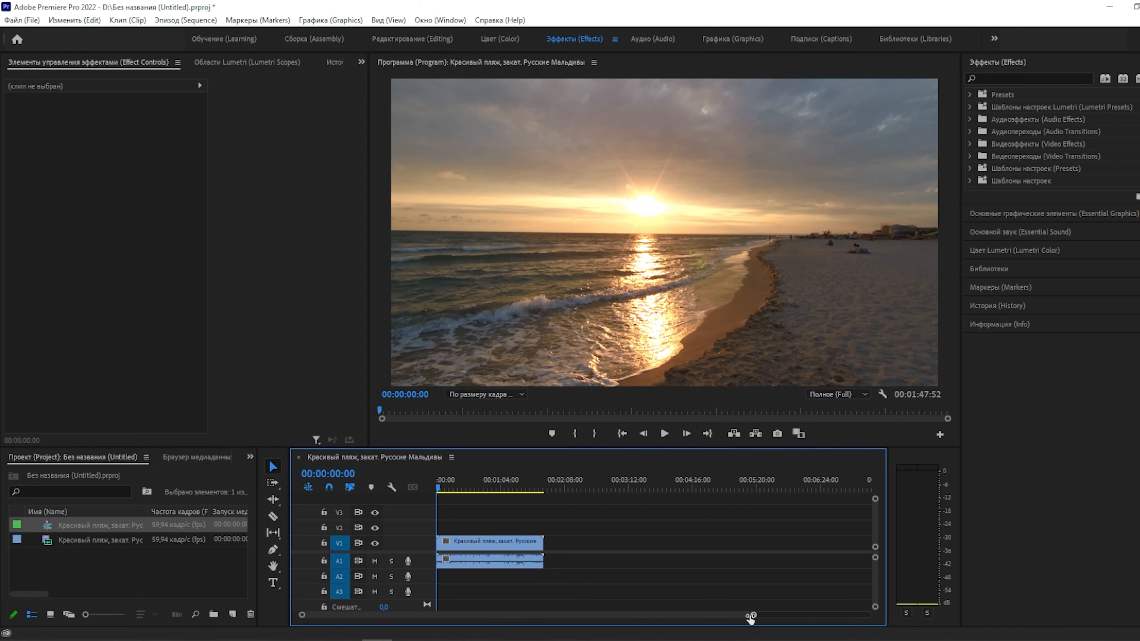
# Step: Delete only the beach clip's original audio from track A1, keeping the video on V1
pyautogui.moveTo(750, 618); pyautogui.dragTo(655, 623)
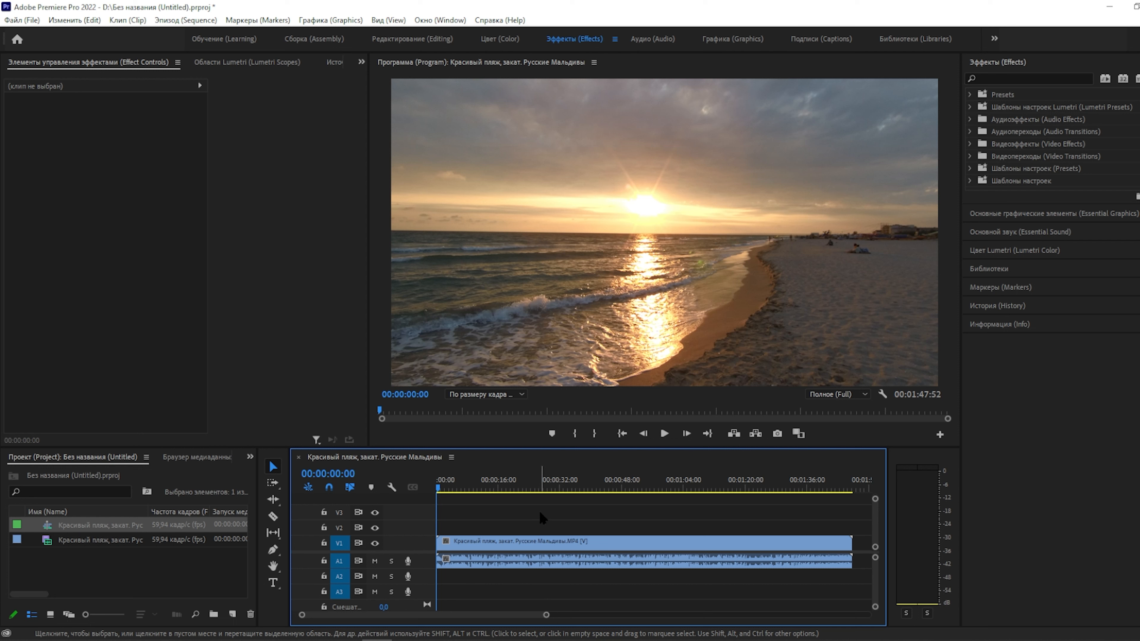
pyautogui.click(532, 544)
pyautogui.click(547, 578)
pyautogui.moveTo(542, 557)
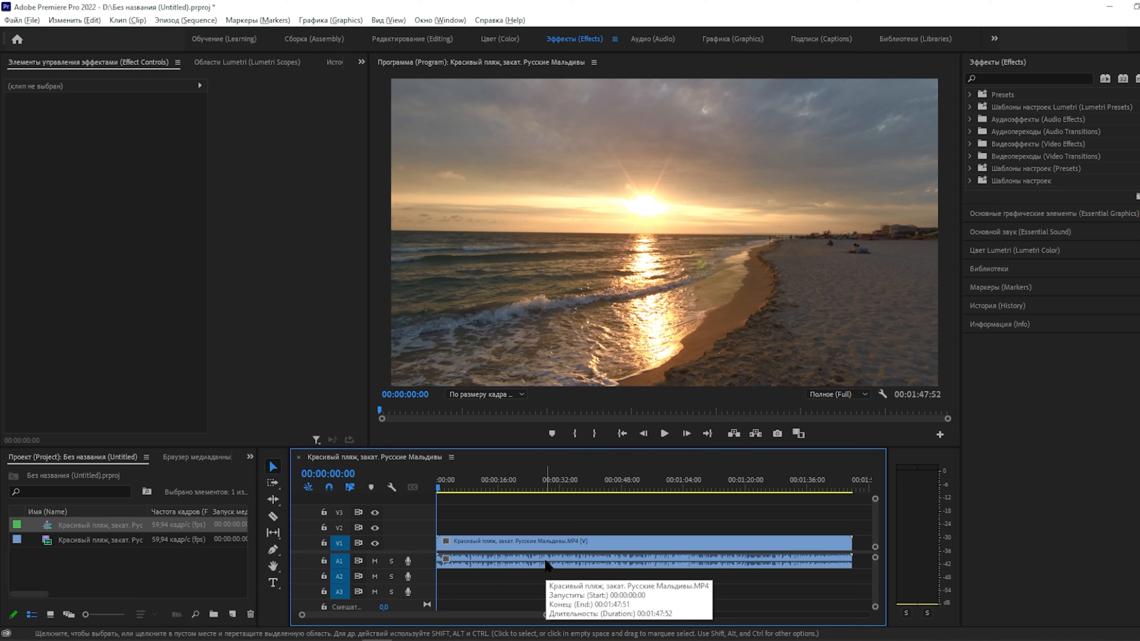
pyautogui.click(547, 565)
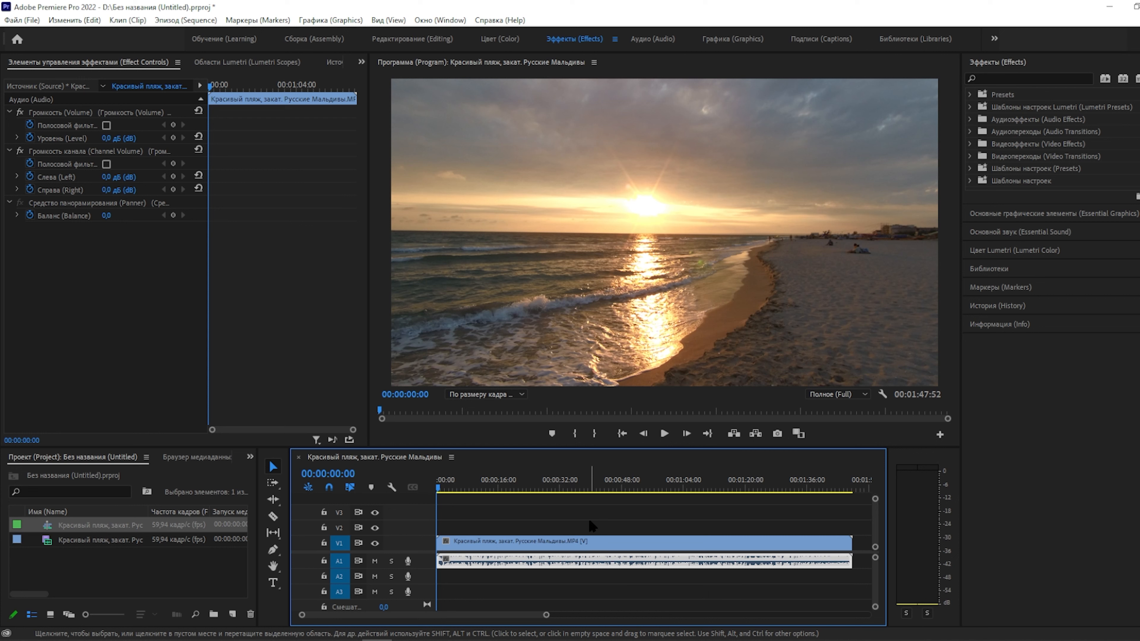
pyautogui.press('Delete')
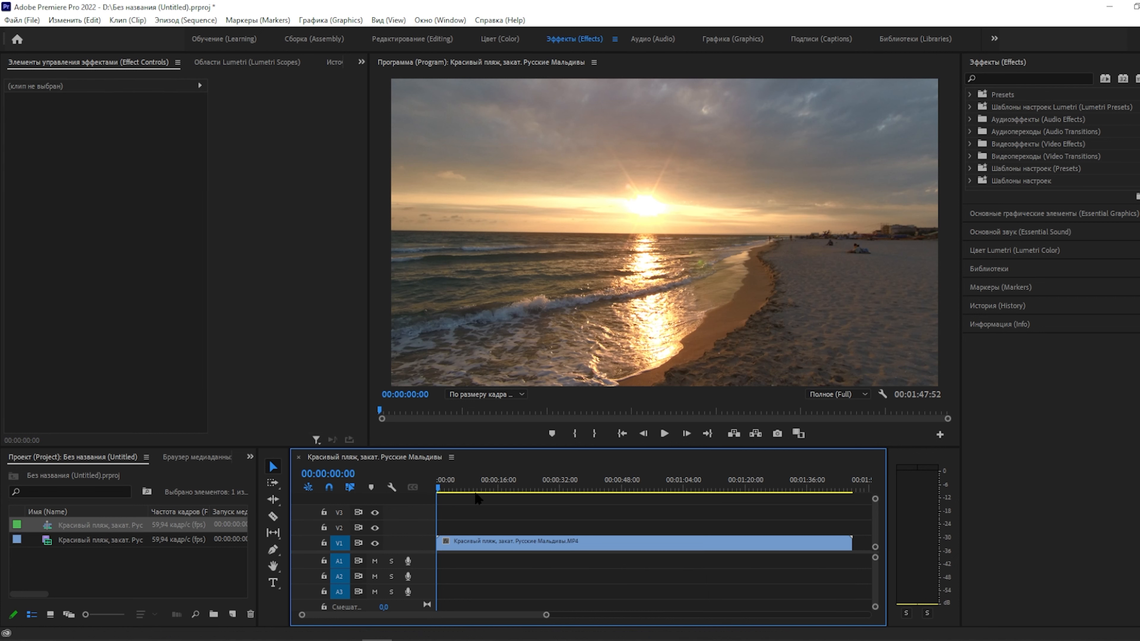
# Step: Split the beach clip on V1 at 00:00:25:38 with the Razor tool
pyautogui.moveTo(441, 493); pyautogui.dragTo(538, 480)
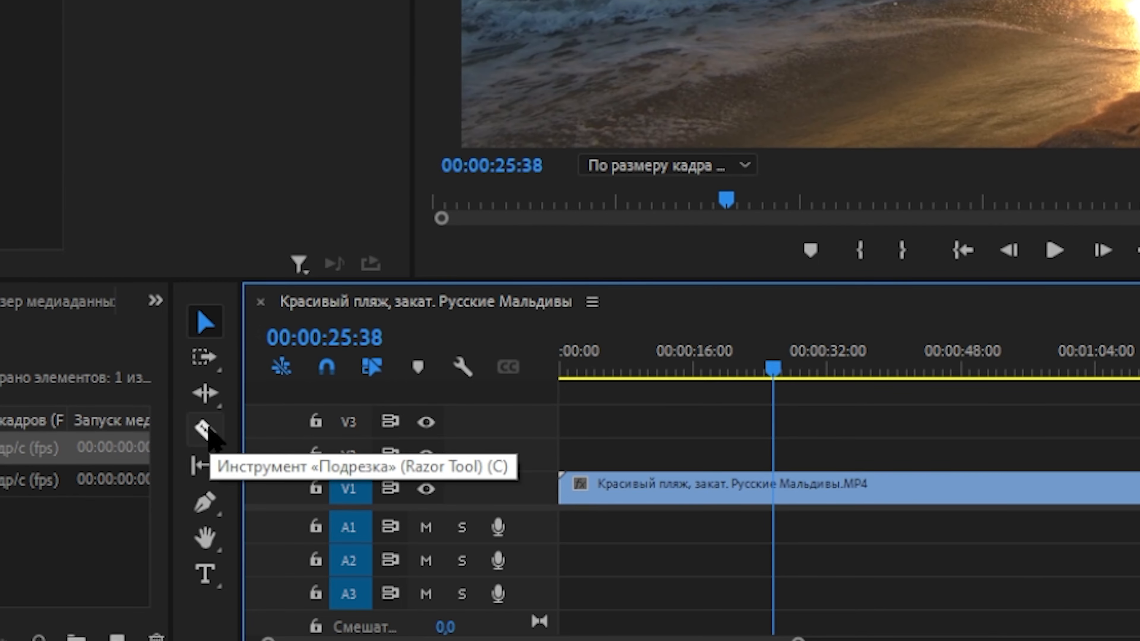
pyautogui.click(206, 430)
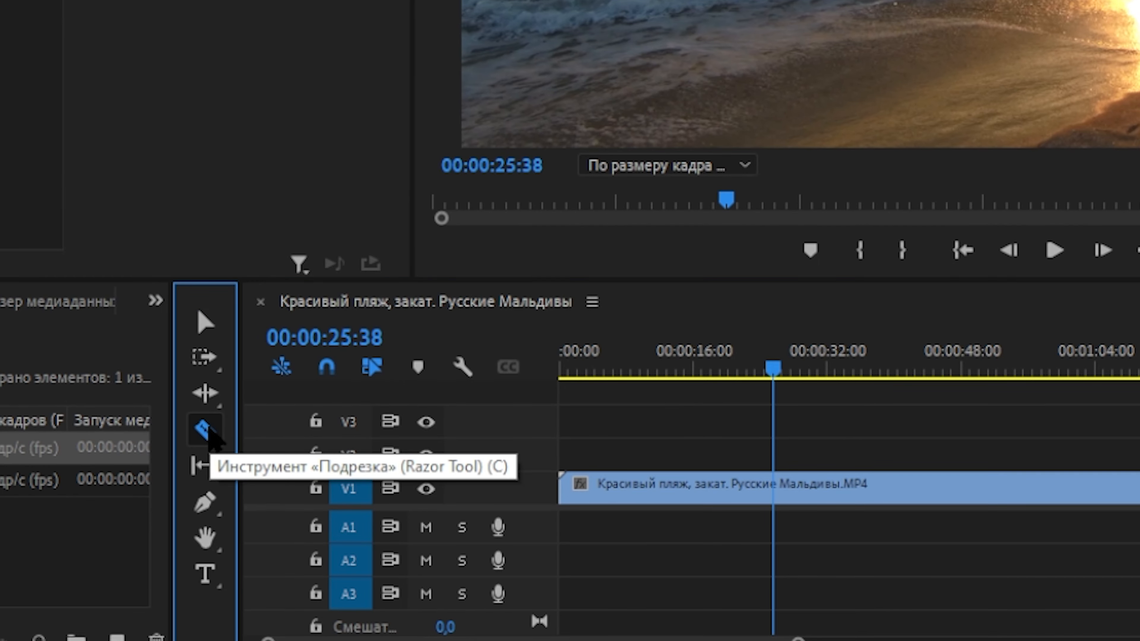
pyautogui.click(785, 491)
pyautogui.click(206, 322)
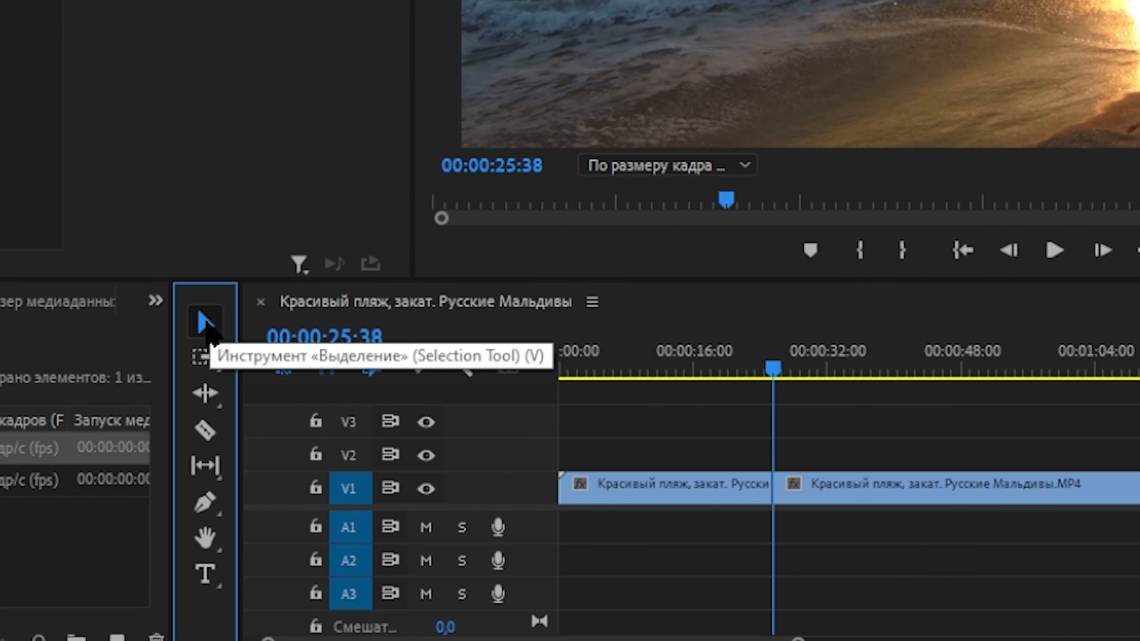
# Step: Delete the first fragment of the beach clip and move the remaining part to the start of the timeline
pyautogui.click(699, 485)
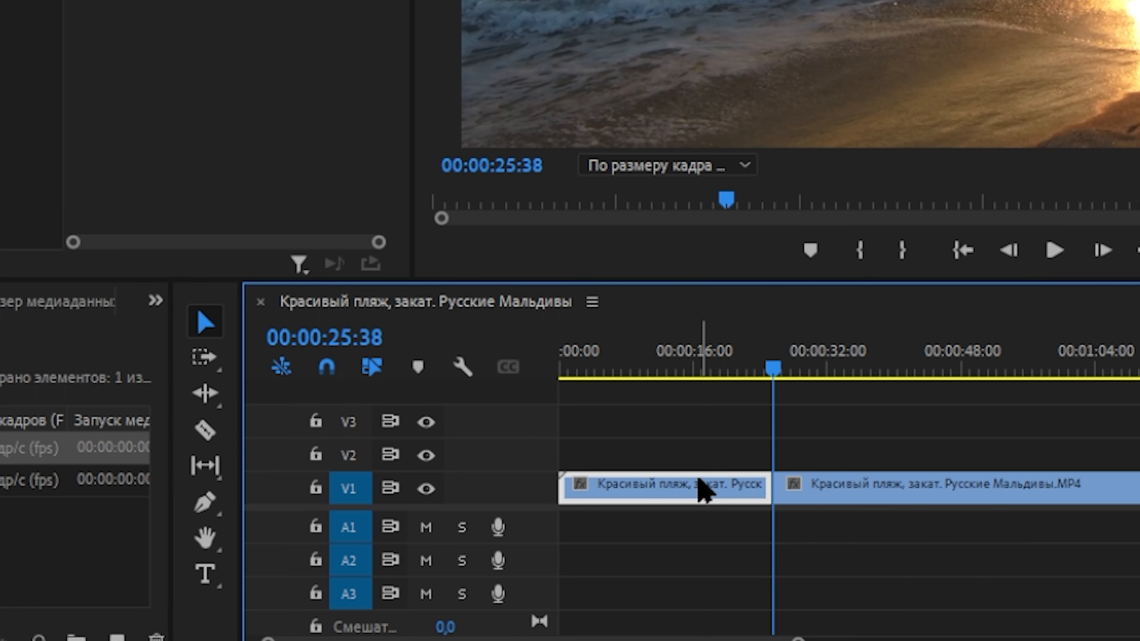
pyautogui.press('Delete')
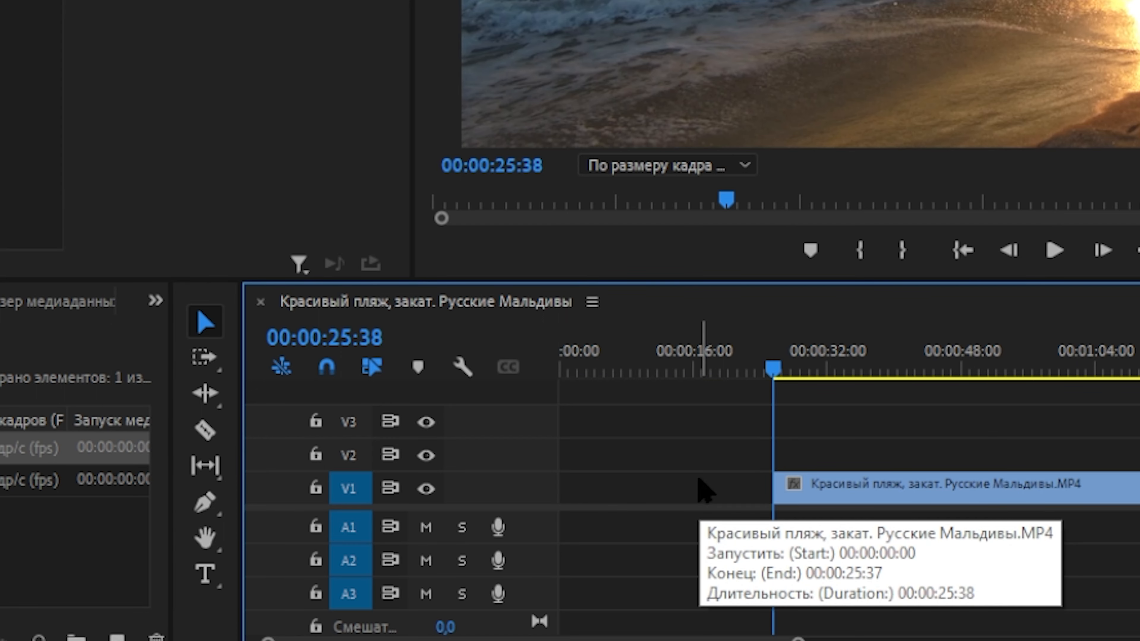
pyautogui.moveTo(1064, 501); pyautogui.dragTo(840, 502)
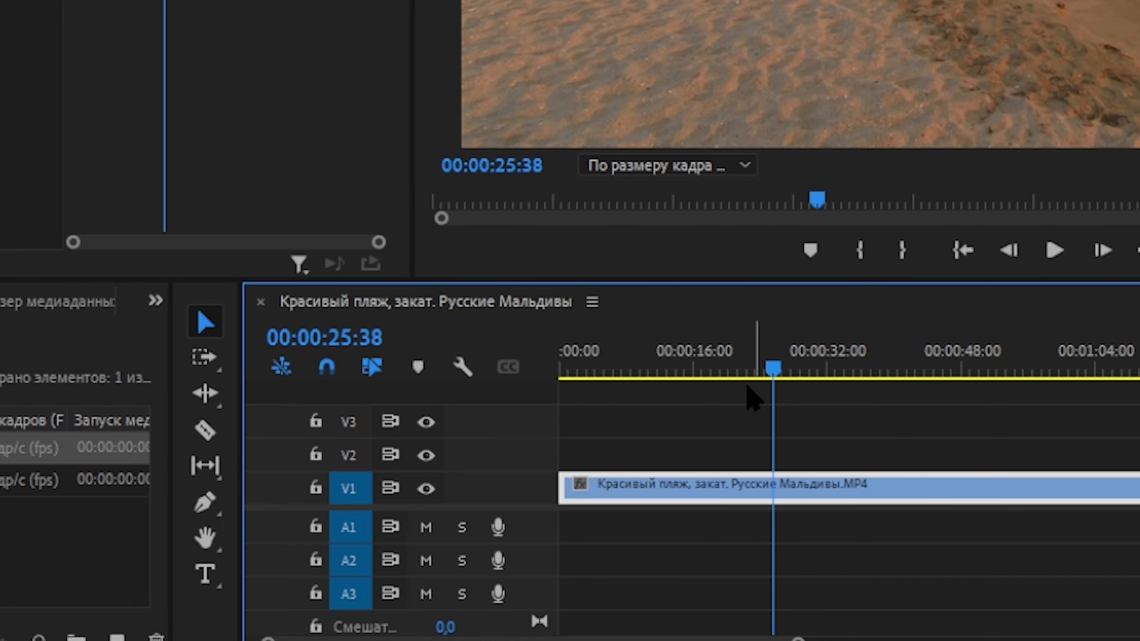
pyautogui.moveTo(780, 369); pyautogui.dragTo(561, 370)
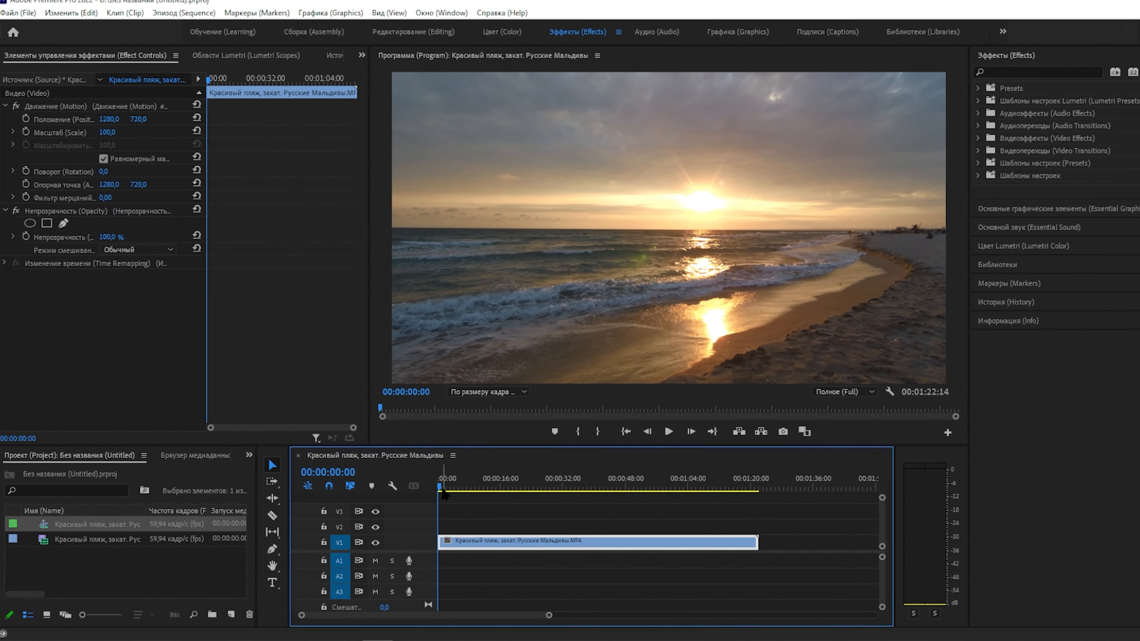
pyautogui.moveTo(441, 492); pyautogui.dragTo(487, 498)
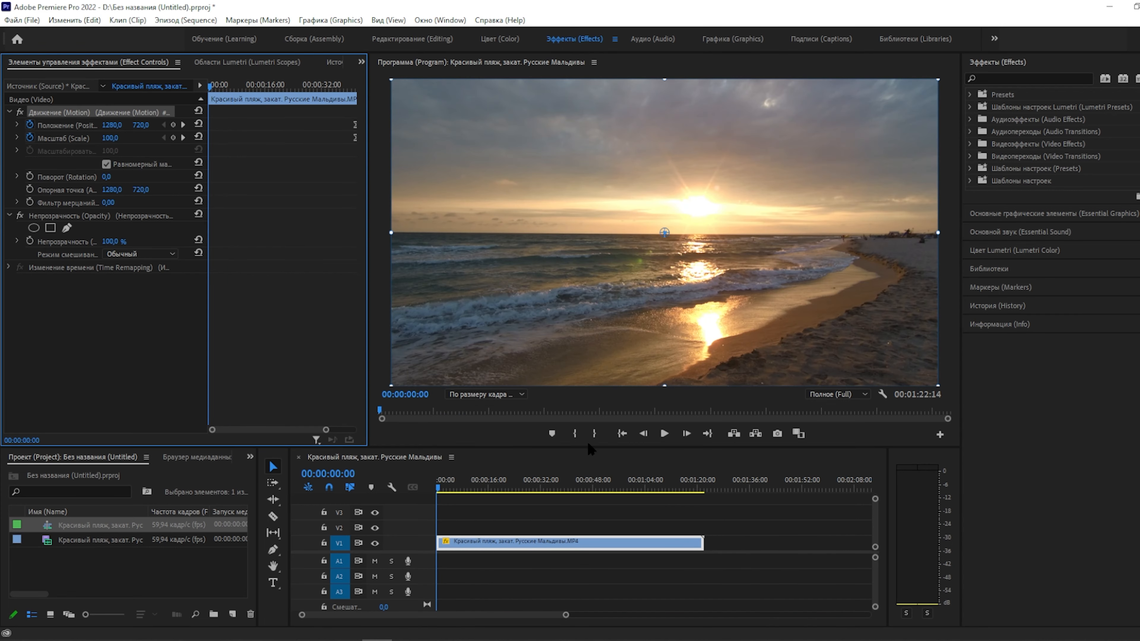
# Step: Place Better - Anno Domini Beats.mp3 from the folder D:\закачки\муз без ап норм at the start of audio track A1
pyautogui.moveTo(442, 490); pyautogui.dragTo(500, 492)
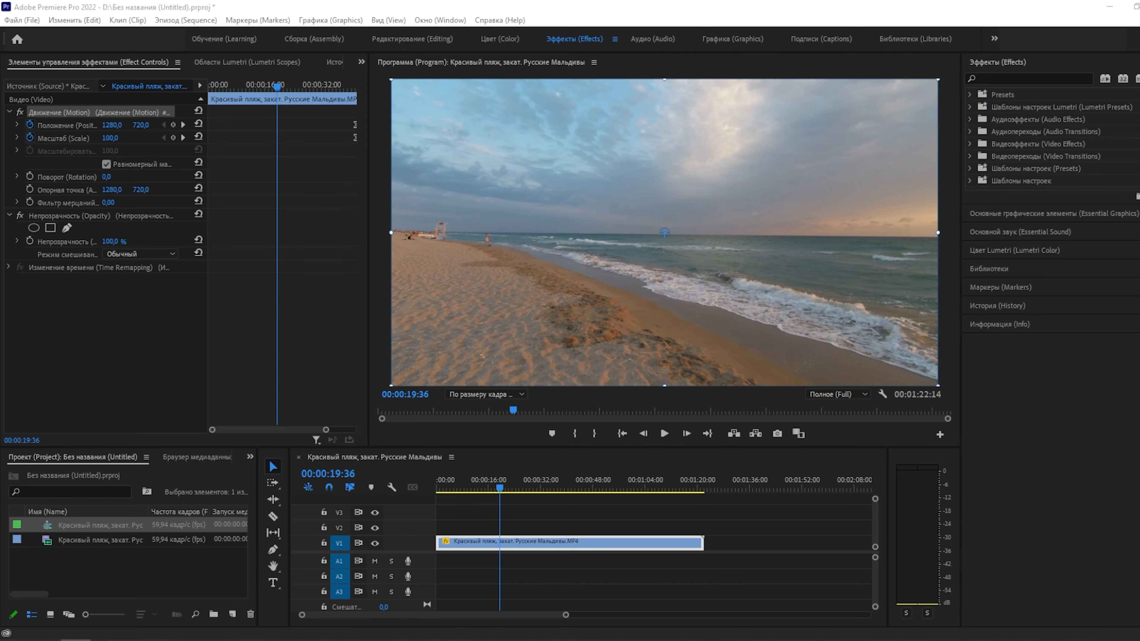
pyautogui.press('super+e')
pyautogui.doubleClick(827, 13)
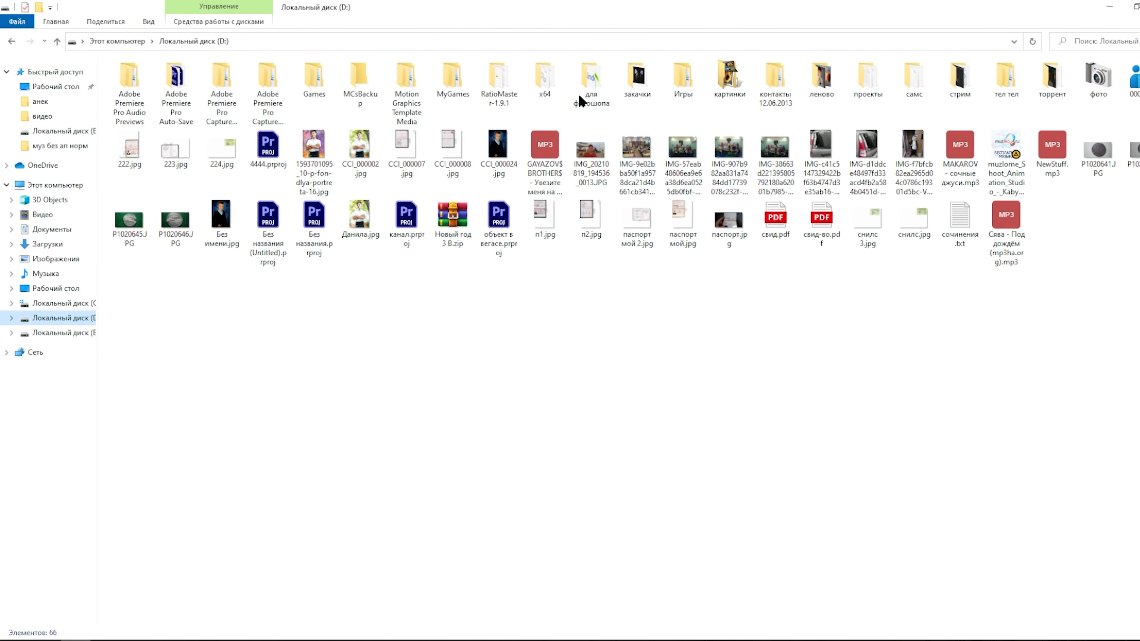
pyautogui.doubleClick(635, 86)
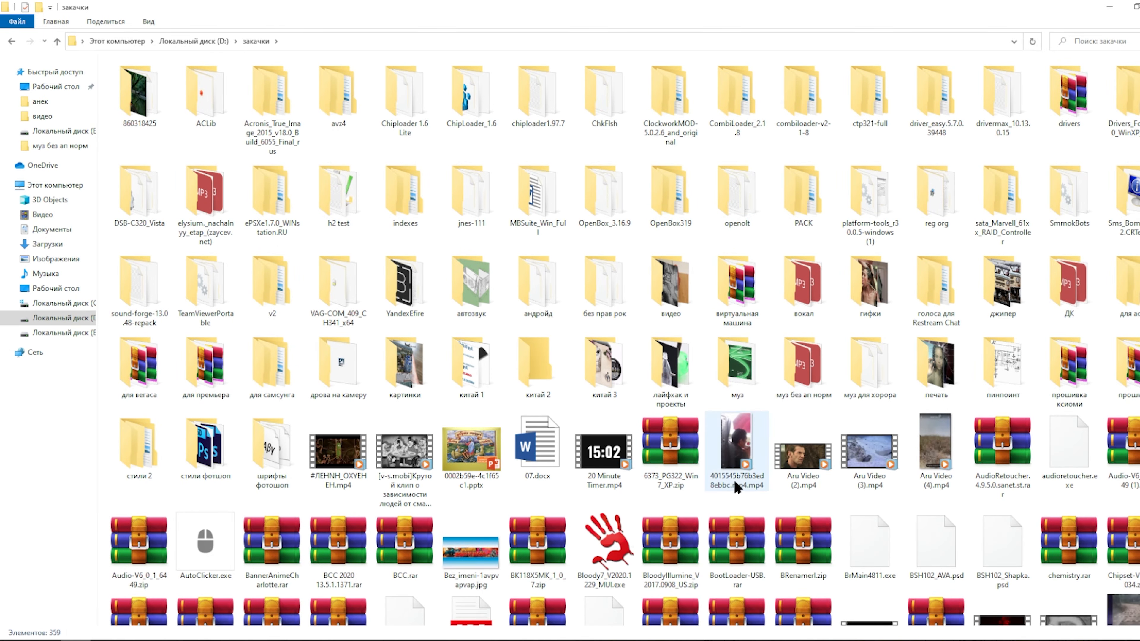
pyautogui.doubleClick(791, 379)
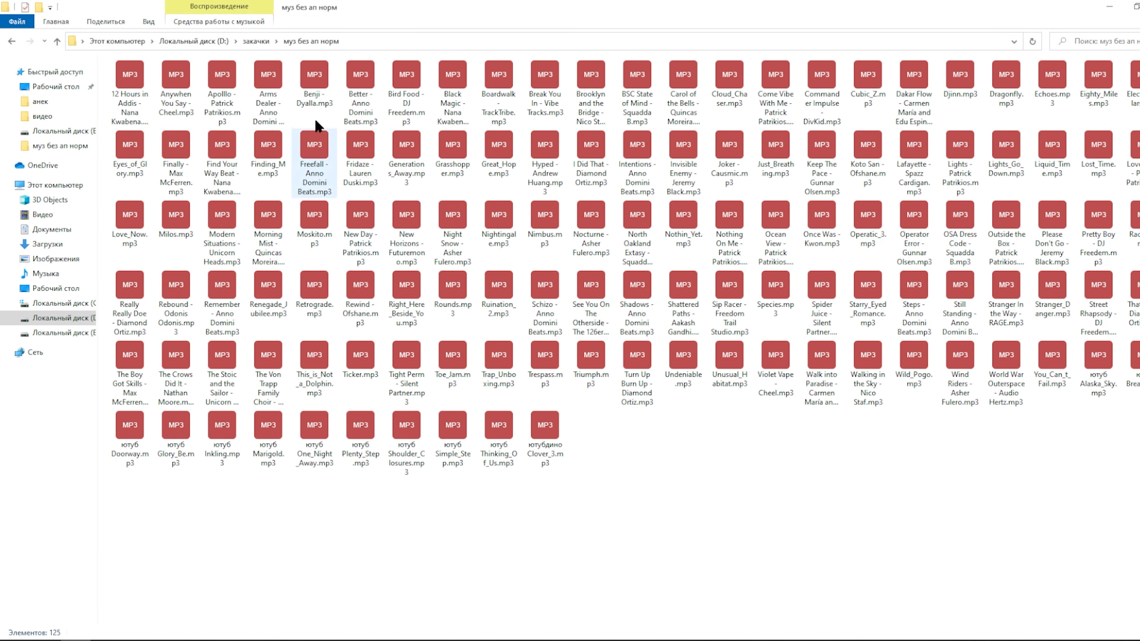
pyautogui.moveTo(359, 79); pyautogui.dragTo(444, 561)
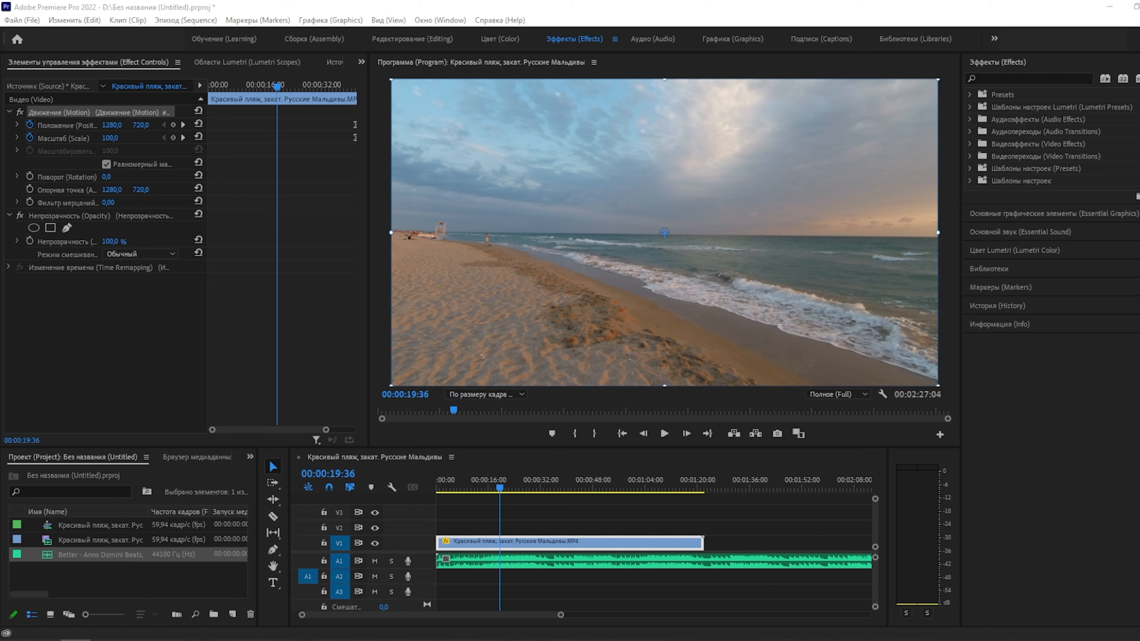
# Step: Trim the end of the music clip on A1 so that it matches the end of the beach clip
pyautogui.moveTo(561, 615); pyautogui.dragTo(675, 623)
pyautogui.moveTo(543, 567); pyautogui.dragTo(542, 566)
pyautogui.moveTo(466, 490); pyautogui.dragTo(551, 490)
pyautogui.moveTo(659, 560)
pyautogui.mouseDown()
pyautogui.moveTo(621, 560)
pyautogui.moveTo(638, 559)
pyautogui.mouseUp()
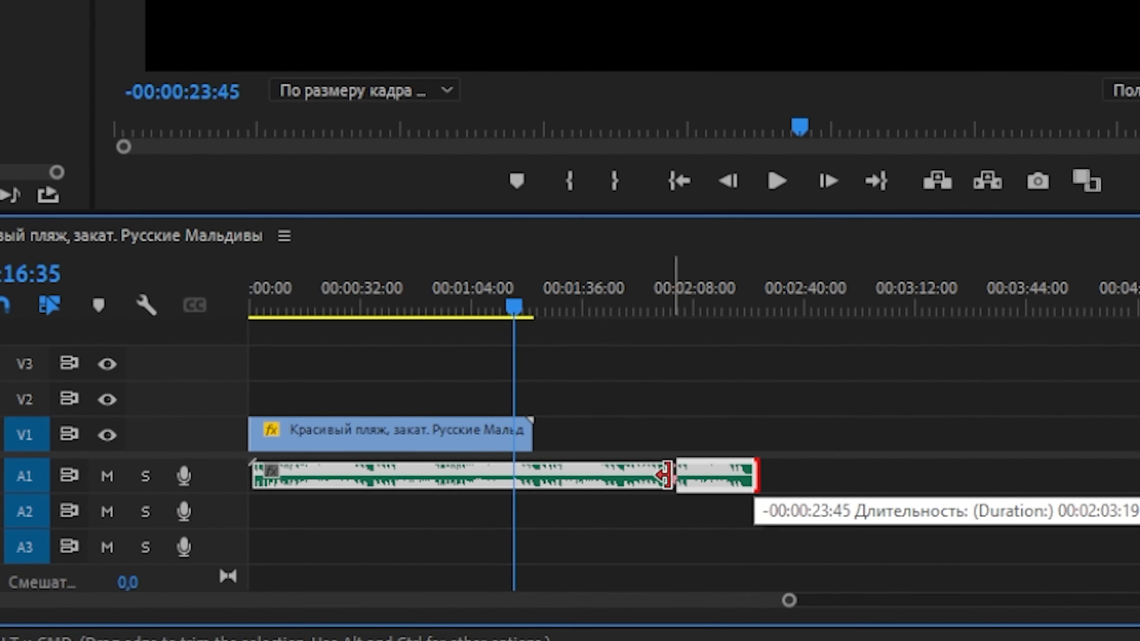
pyautogui.moveTo(730, 449); pyautogui.dragTo(779, 449)
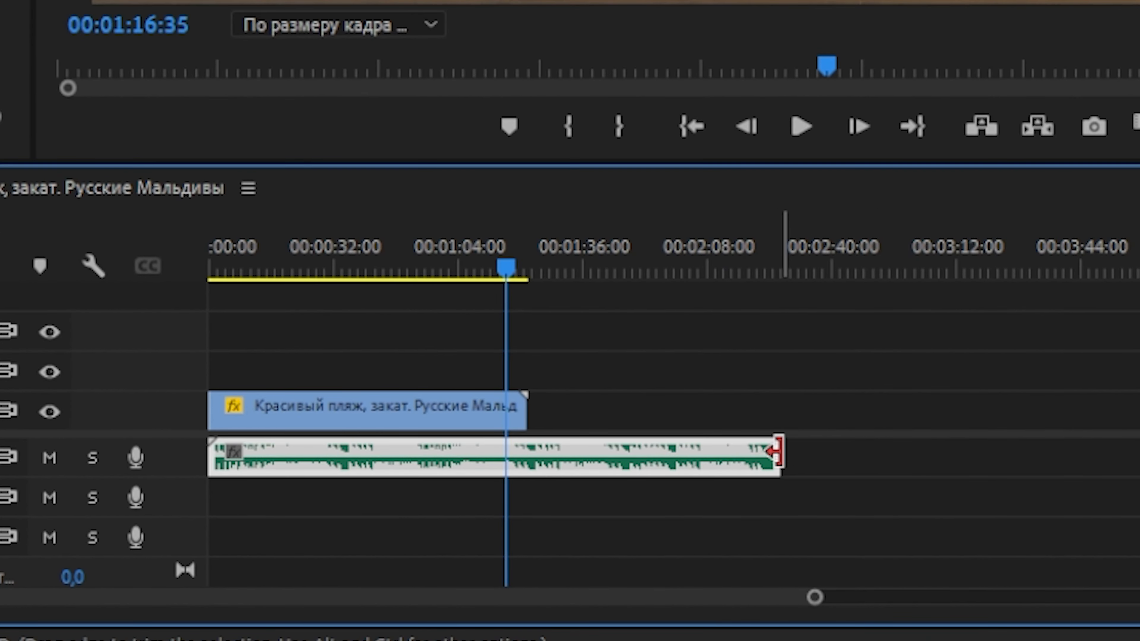
pyautogui.moveTo(776, 452); pyautogui.dragTo(528, 457)
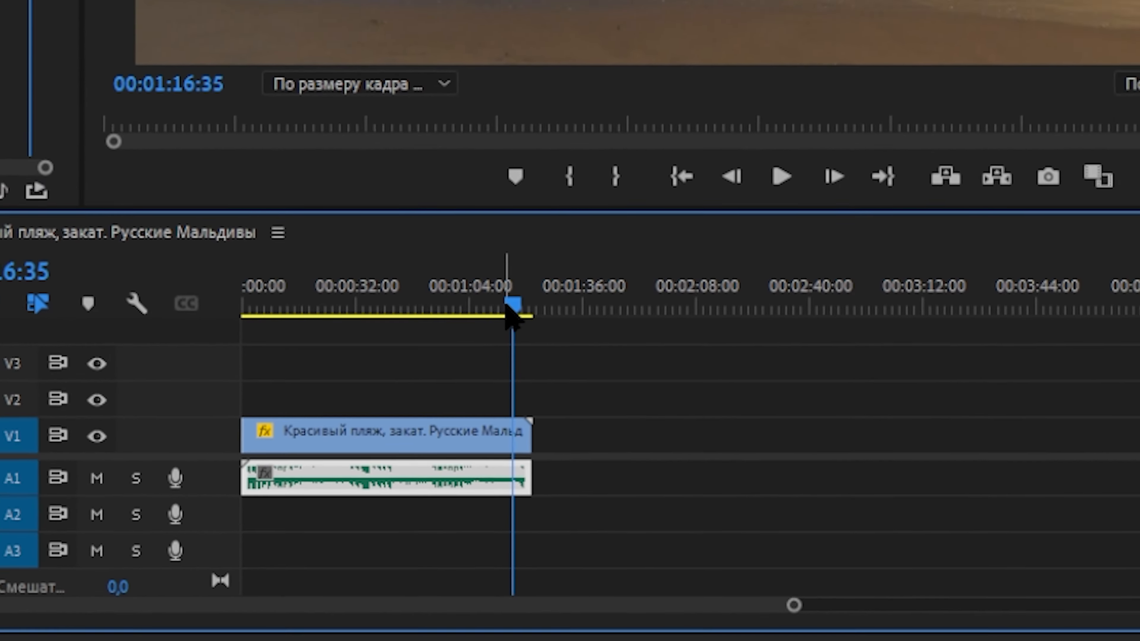
# Step: Play the sequence from the beginning to check the video together with the music
pyautogui.moveTo(511, 276); pyautogui.dragTo(223, 277)
pyautogui.moveTo(402, 465); pyautogui.dragTo(395, 465)
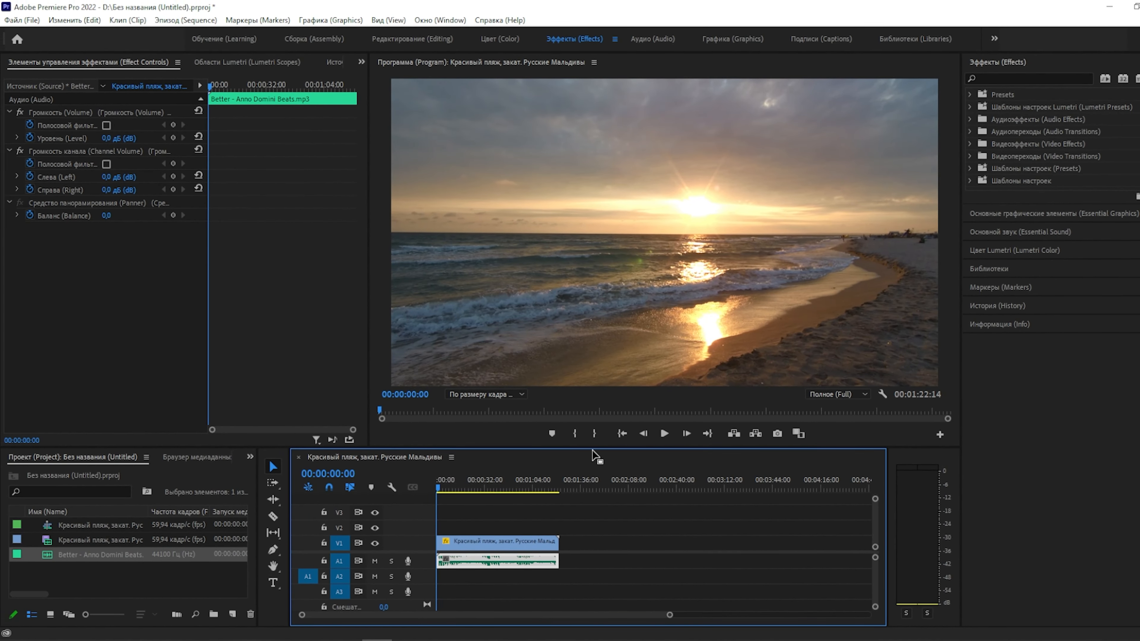
pyautogui.click(665, 434)
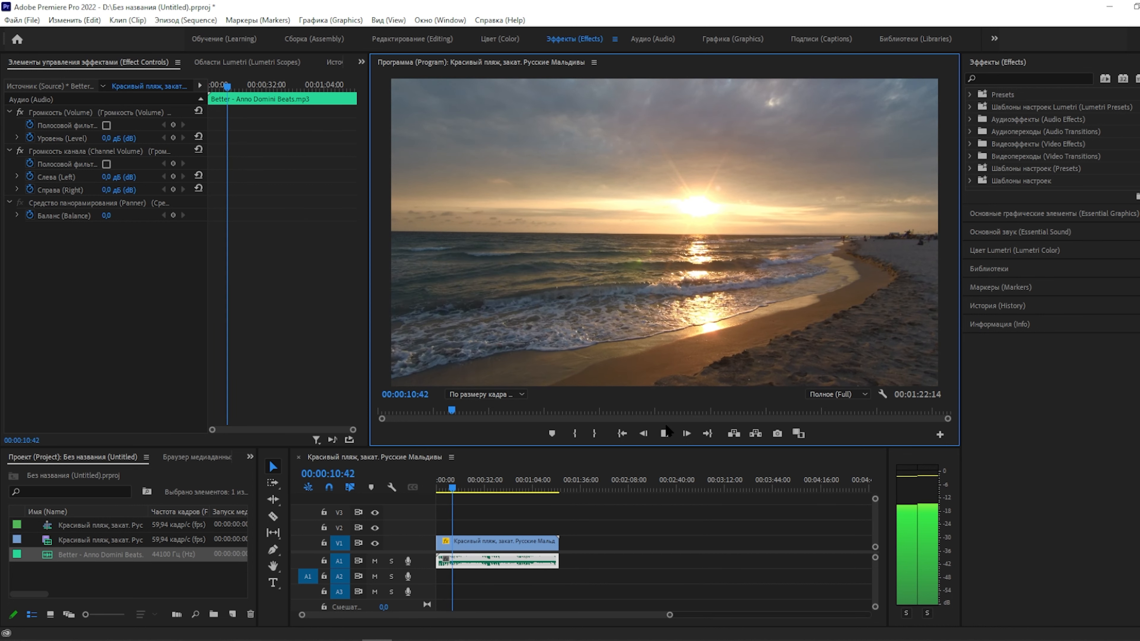
pyautogui.click(665, 436)
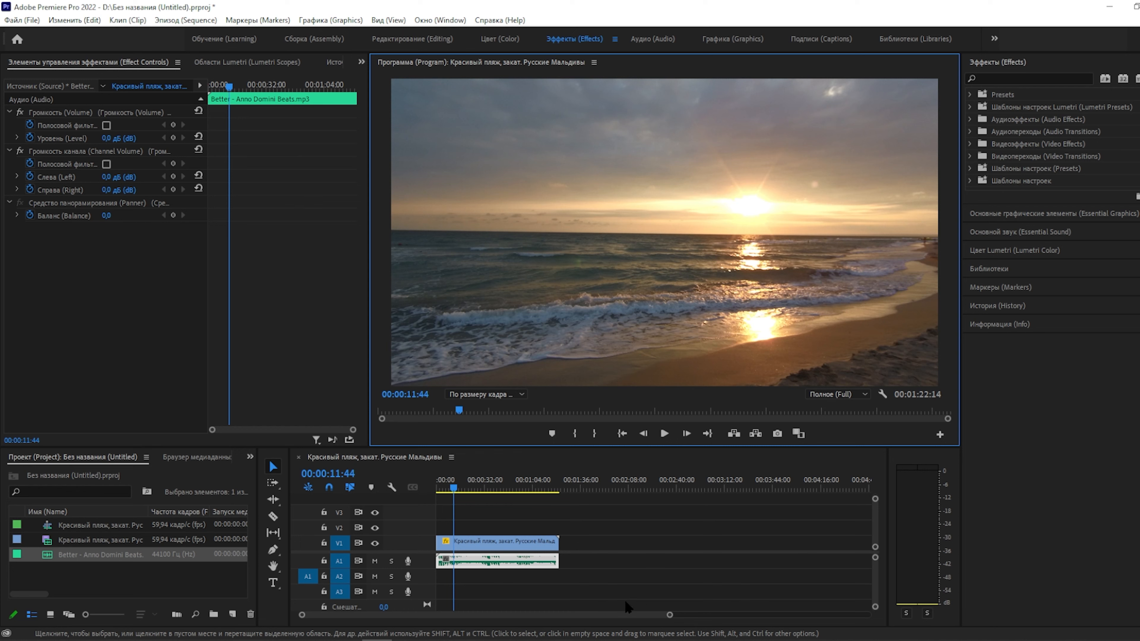
# Step: Set the music clip's volume level to -7,9 dB with level keyframing turned off, and preview the sequence
pyautogui.click(650, 522)
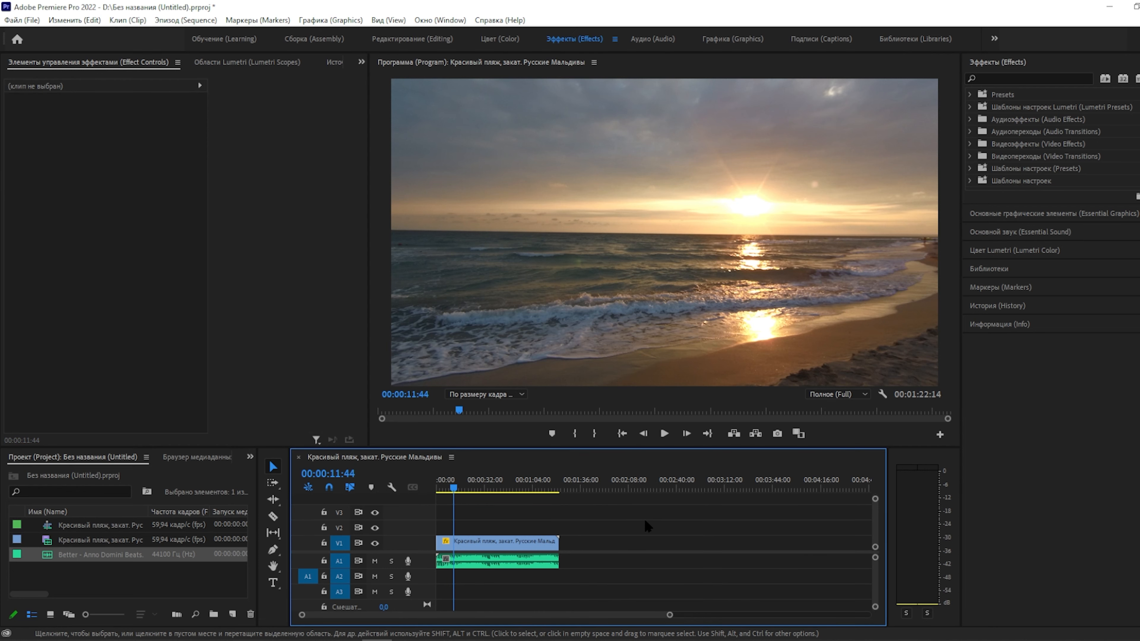
pyautogui.click(521, 567)
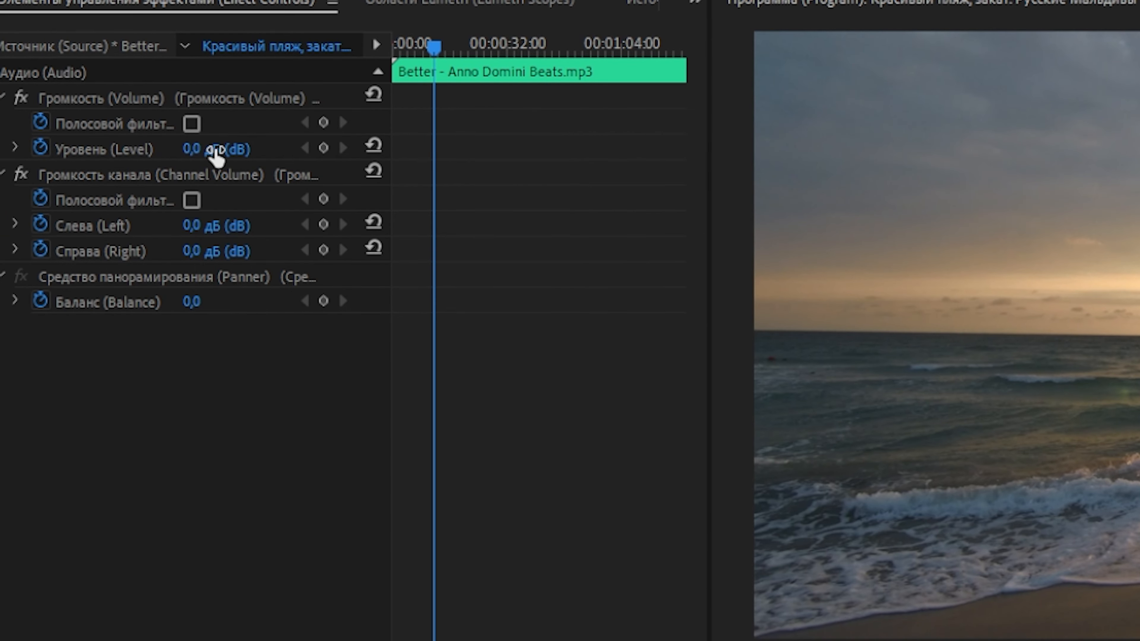
pyautogui.click(41, 147)
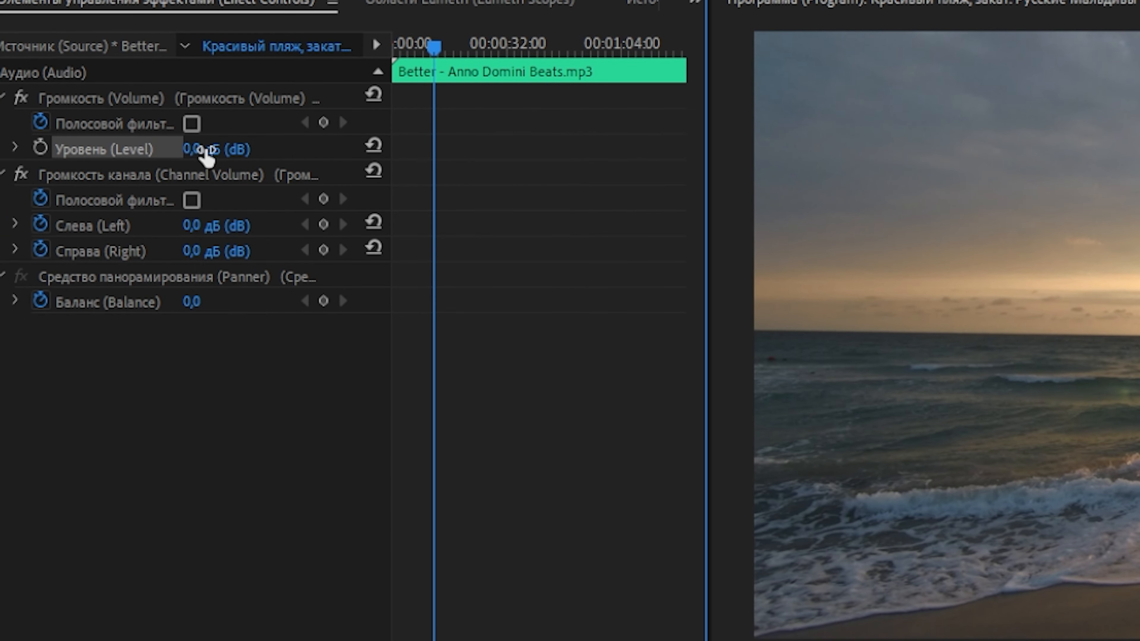
pyautogui.moveTo(223, 153); pyautogui.dragTo(219, 153)
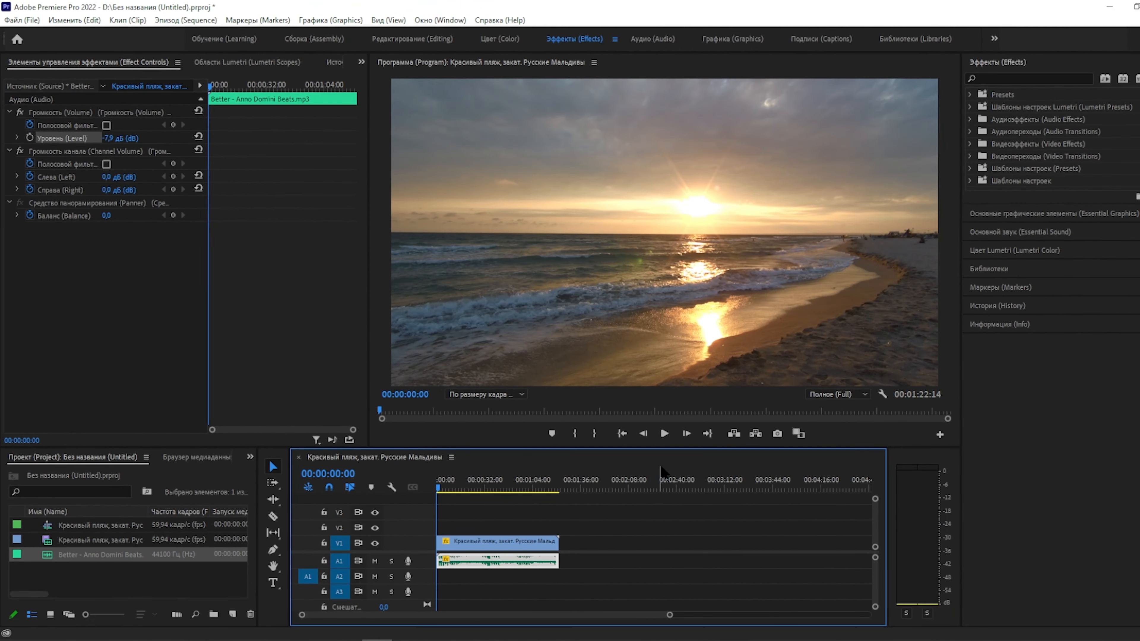
pyautogui.click(814, 504)
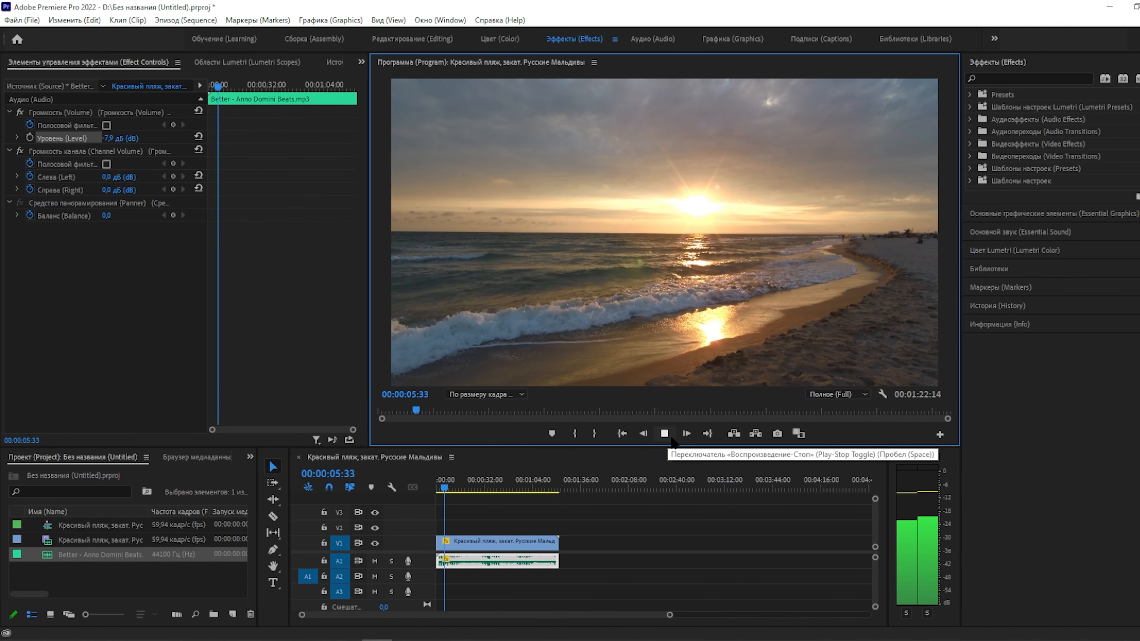
pyautogui.click(673, 440)
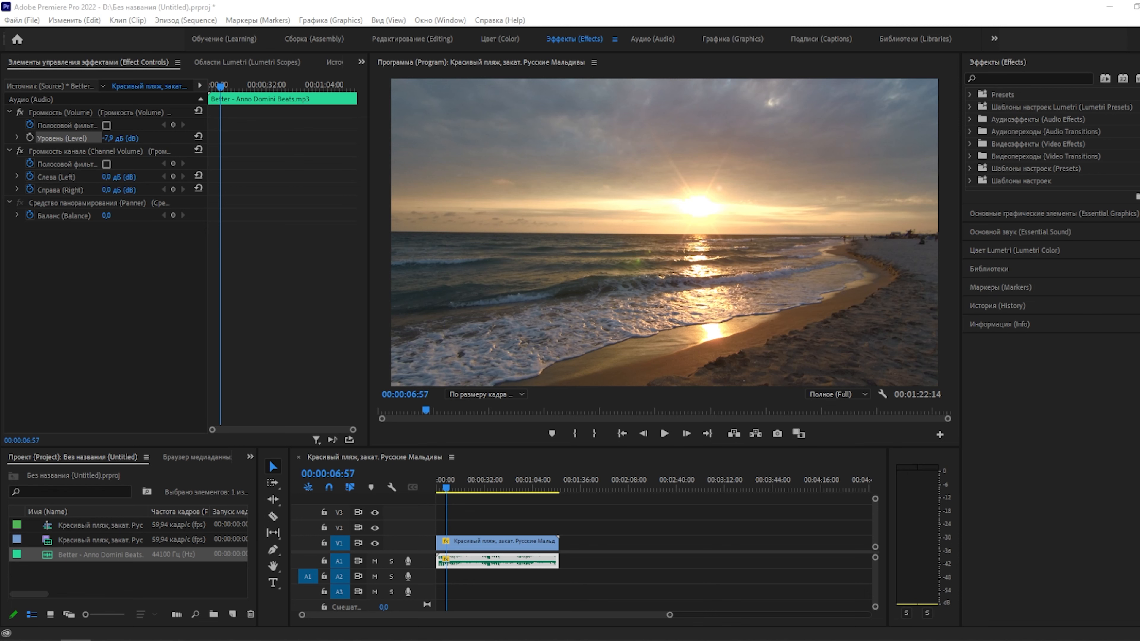
# Step: Try to add концовка топ.mp4 from the интро folder on drive E: after the beach clip, and undo the placement
pyautogui.hotkey('alt', 'Tab')
pyautogui.doubleClick(896, 96)
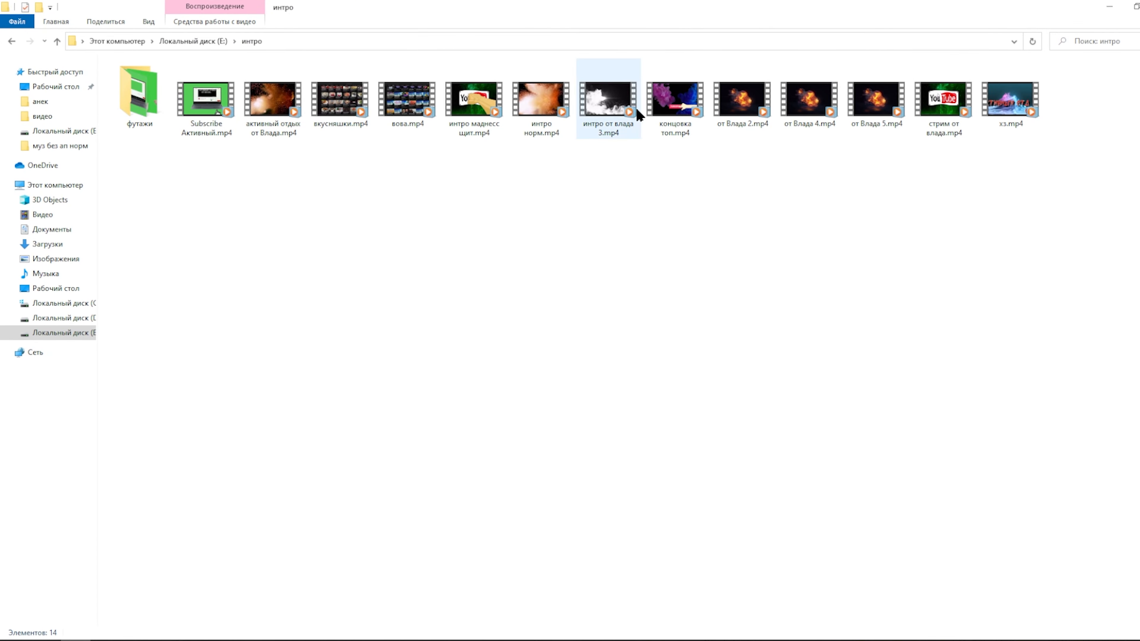
pyautogui.moveTo(691, 120); pyautogui.dragTo(572, 577)
pyautogui.moveTo(586, 546); pyautogui.dragTo(575, 562)
pyautogui.hotkey('ctrl', 'z')
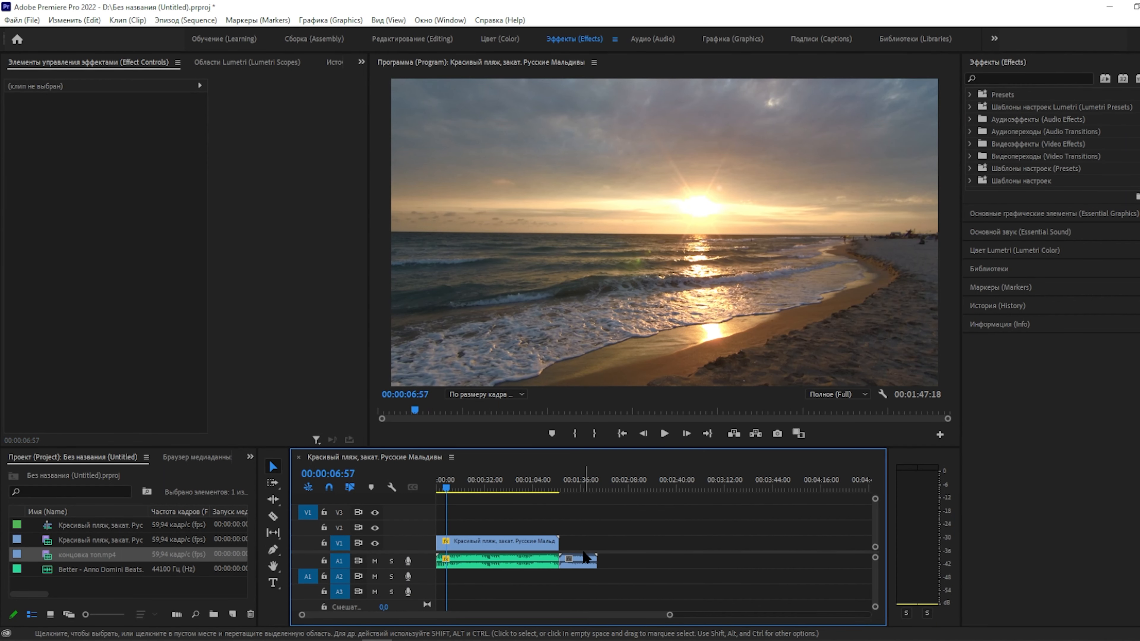
# Step: Place концовка топ.mp4 directly after the beach clip on the timeline and play the sequence across the cut
pyautogui.click(547, 545)
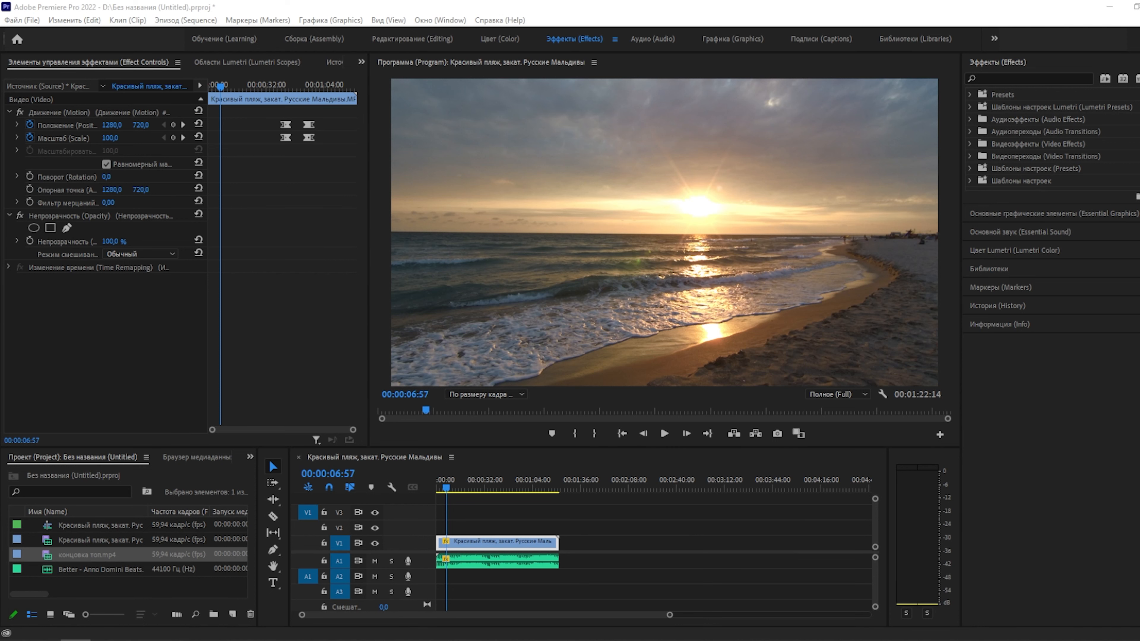
pyautogui.moveTo(693, 552); pyautogui.dragTo(592, 553)
pyautogui.moveTo(447, 488); pyautogui.dragTo(557, 489)
pyautogui.click(665, 434)
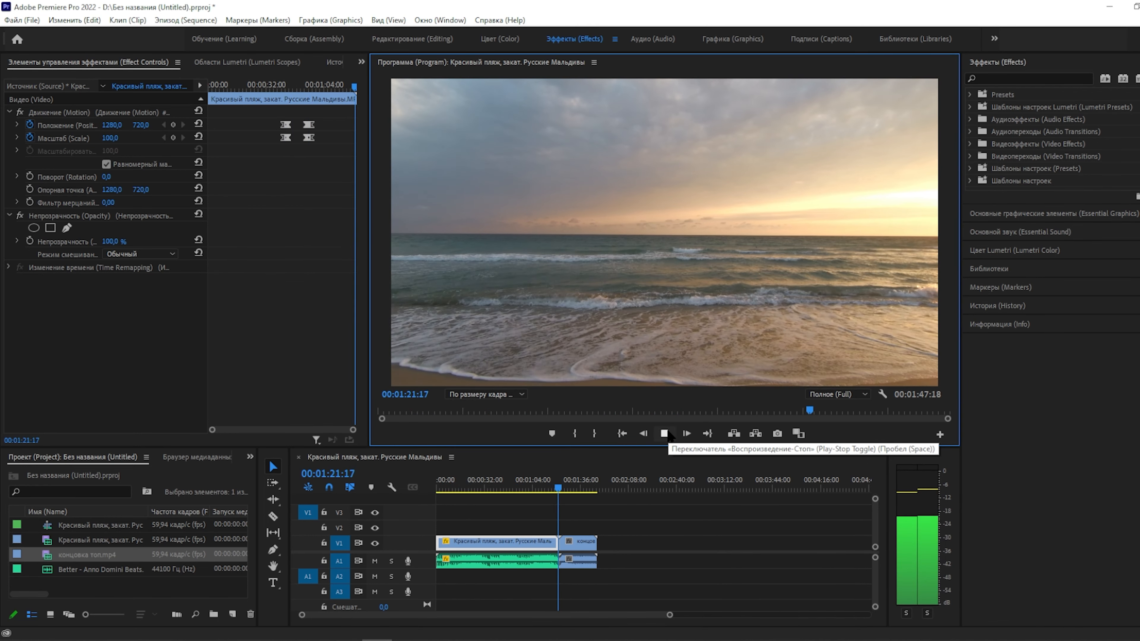
pyautogui.click(665, 434)
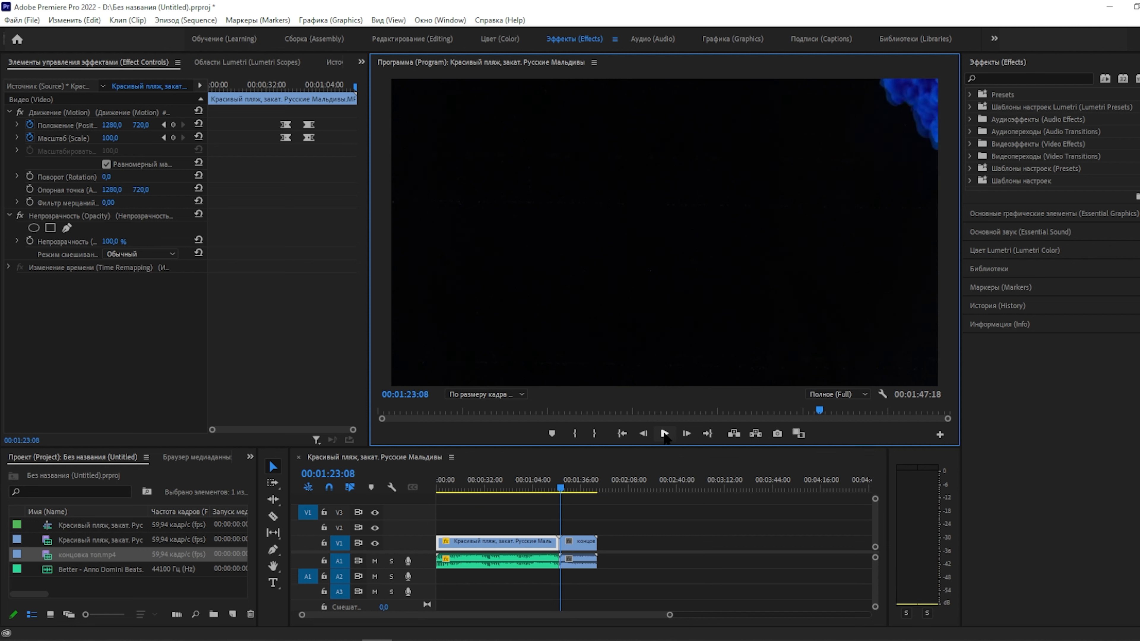
pyautogui.click(664, 434)
pyautogui.click(664, 434)
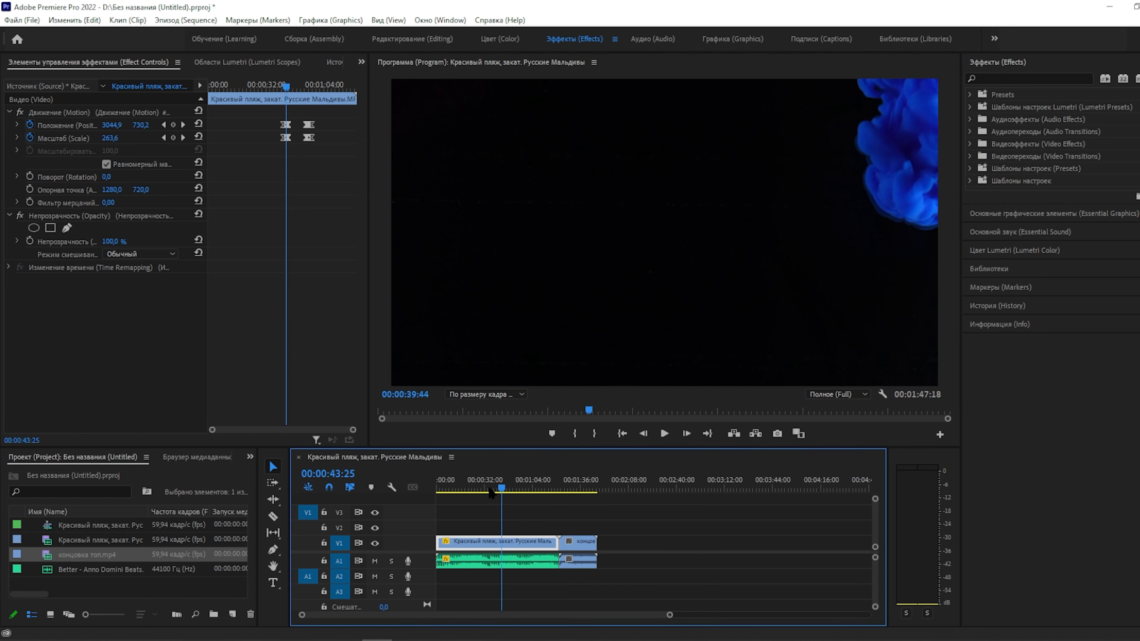
# Step: Return the playhead to the start of the sequence and select the beach clip on V1
pyautogui.click(434, 480)
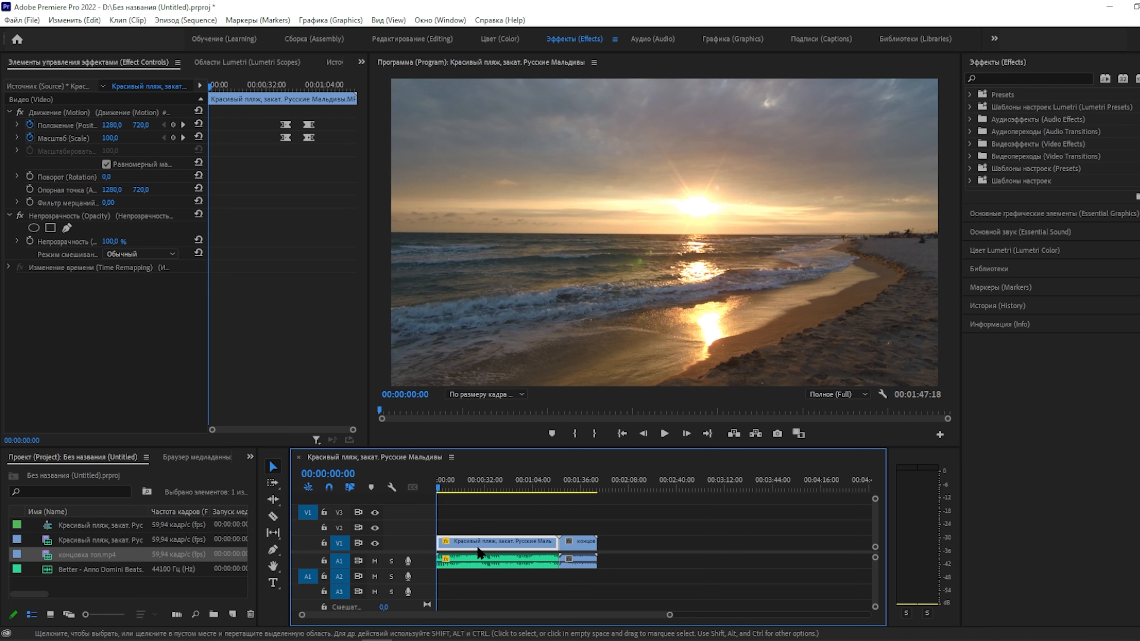
pyautogui.click(582, 549)
pyautogui.click(528, 566)
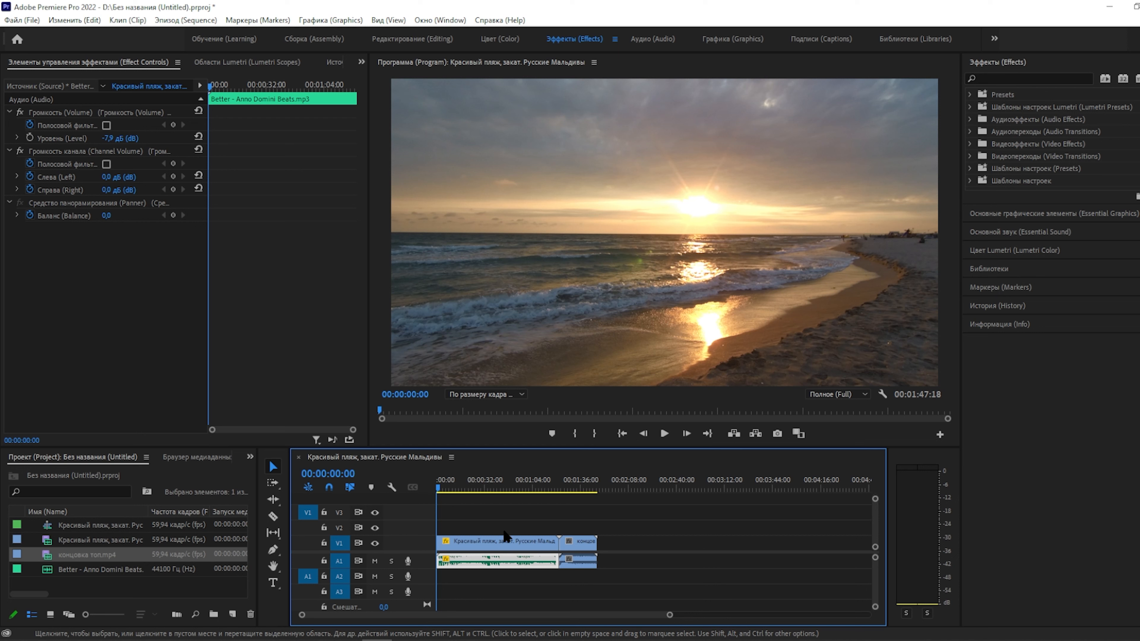
pyautogui.click(496, 543)
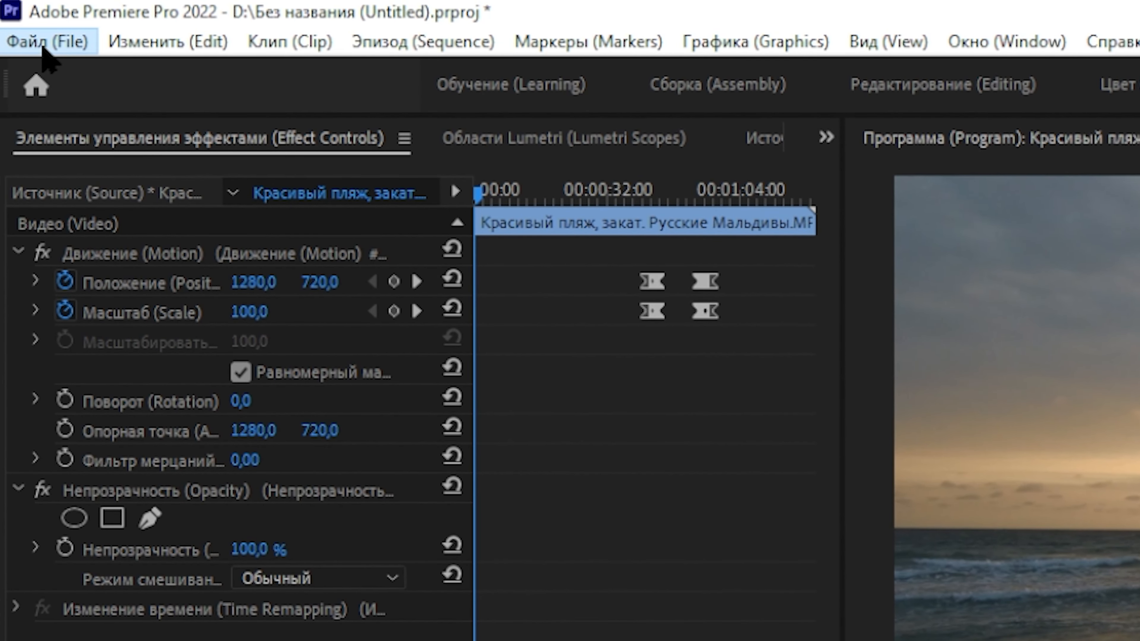
# Step: Open the media export settings for the sequence and choose H.264 as the format
pyautogui.click(43, 46)
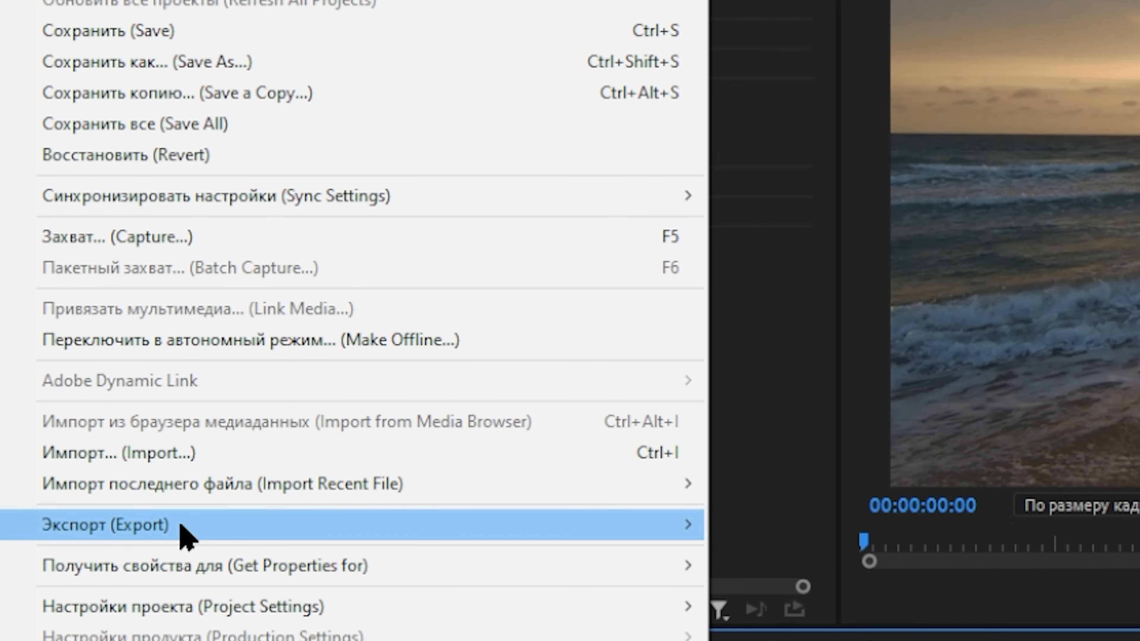
pyautogui.moveTo(186, 563)
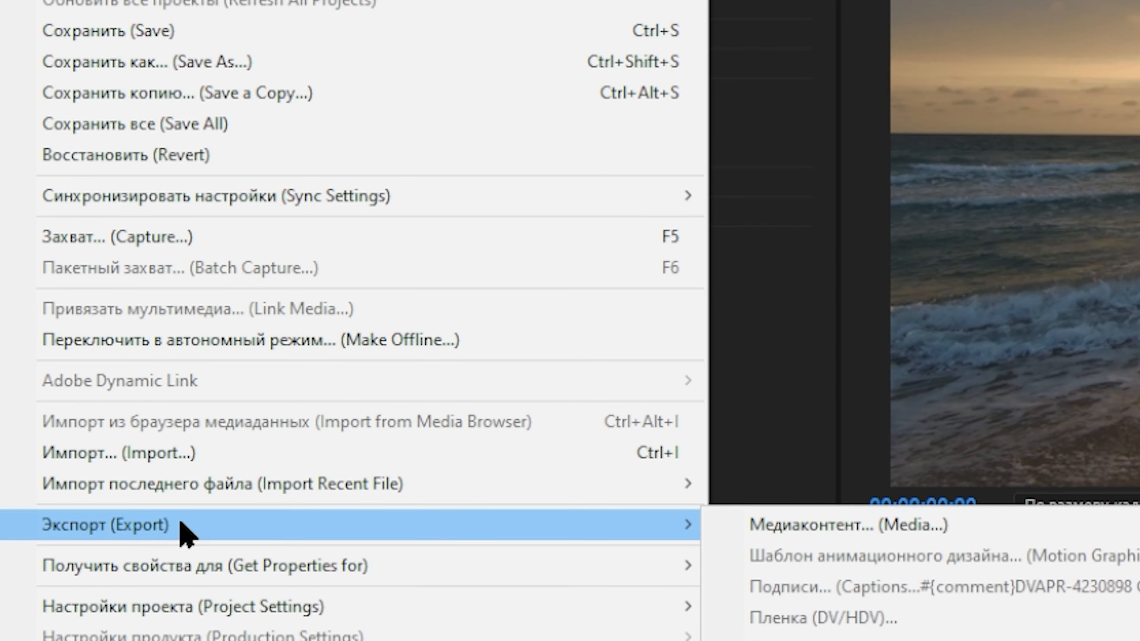
pyautogui.click(791, 526)
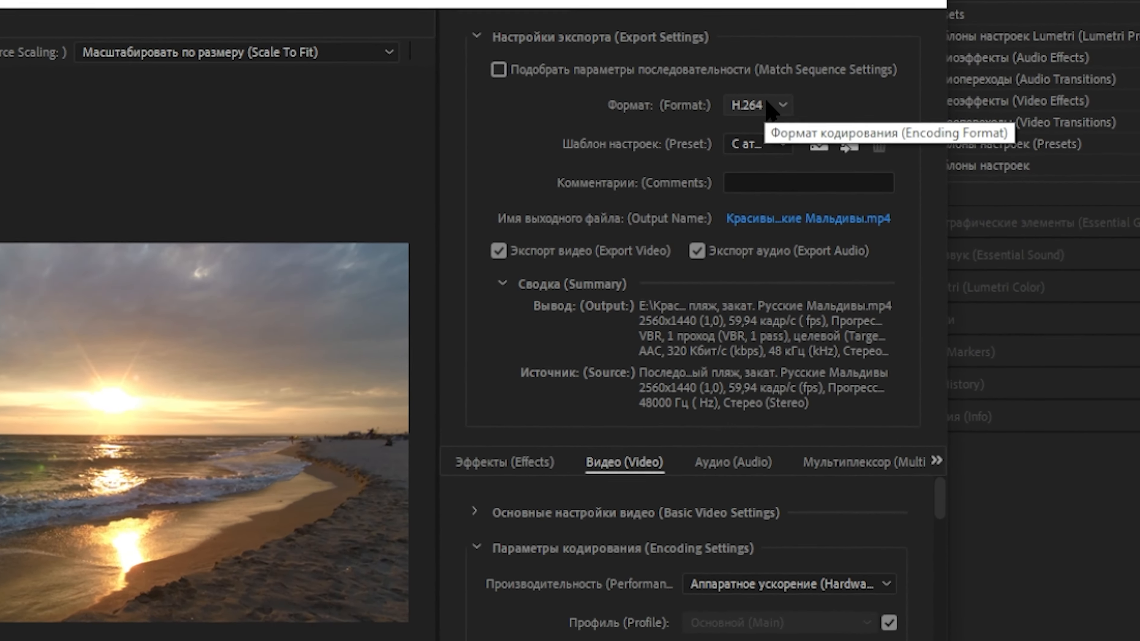
pyautogui.click(903, 147)
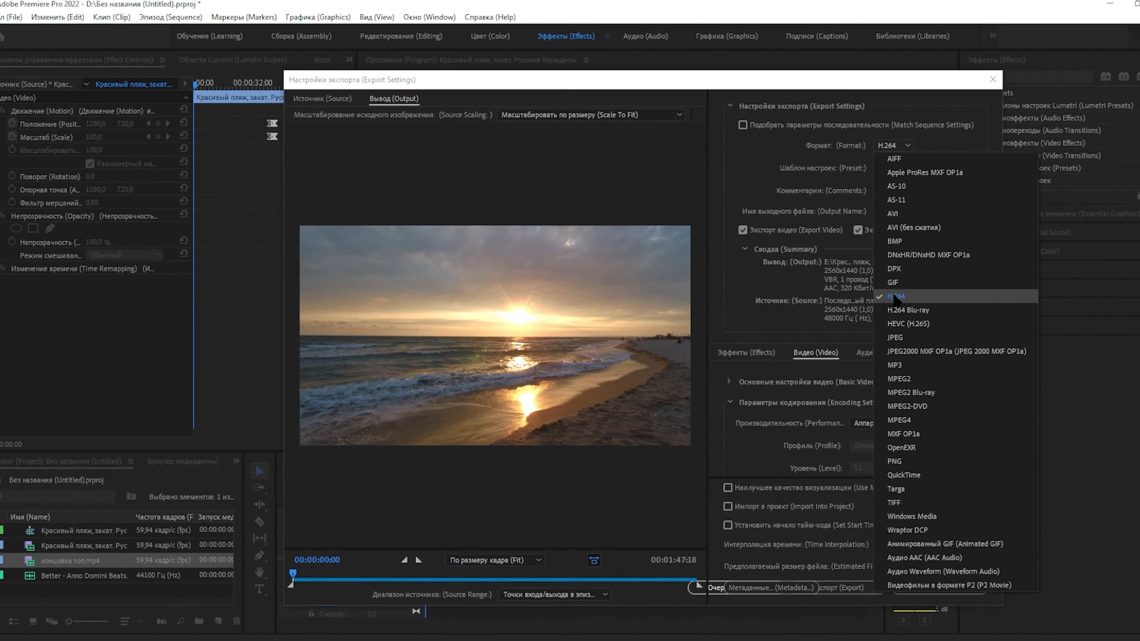
pyautogui.click(895, 296)
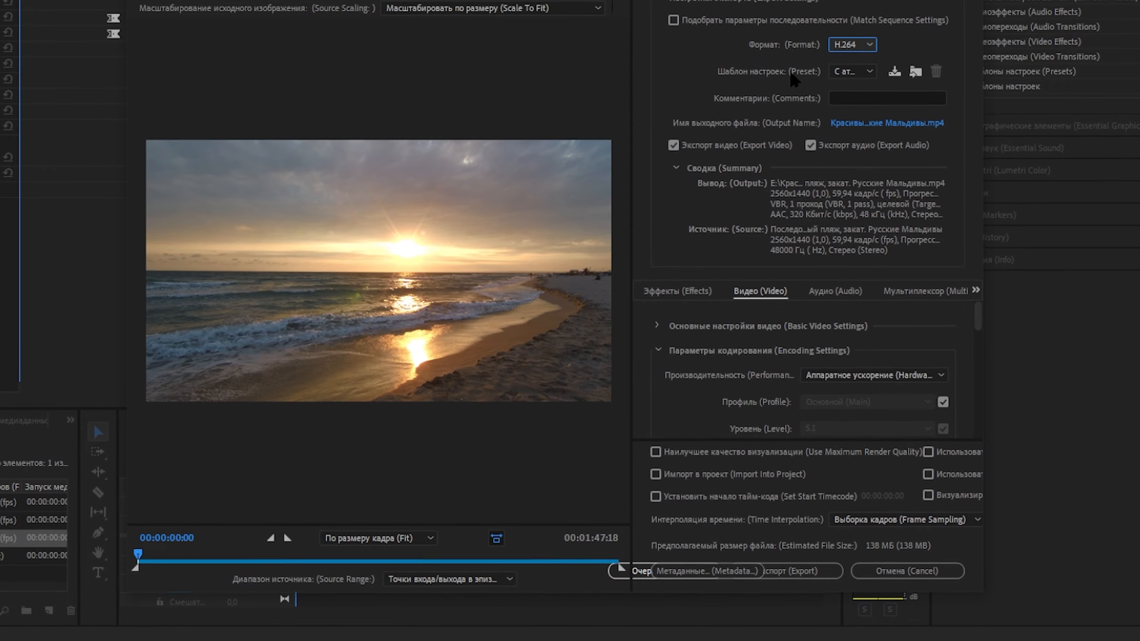
# Step: Choose the YouTube 2160p 4K Ultra HD preset for the export
pyautogui.click(868, 70)
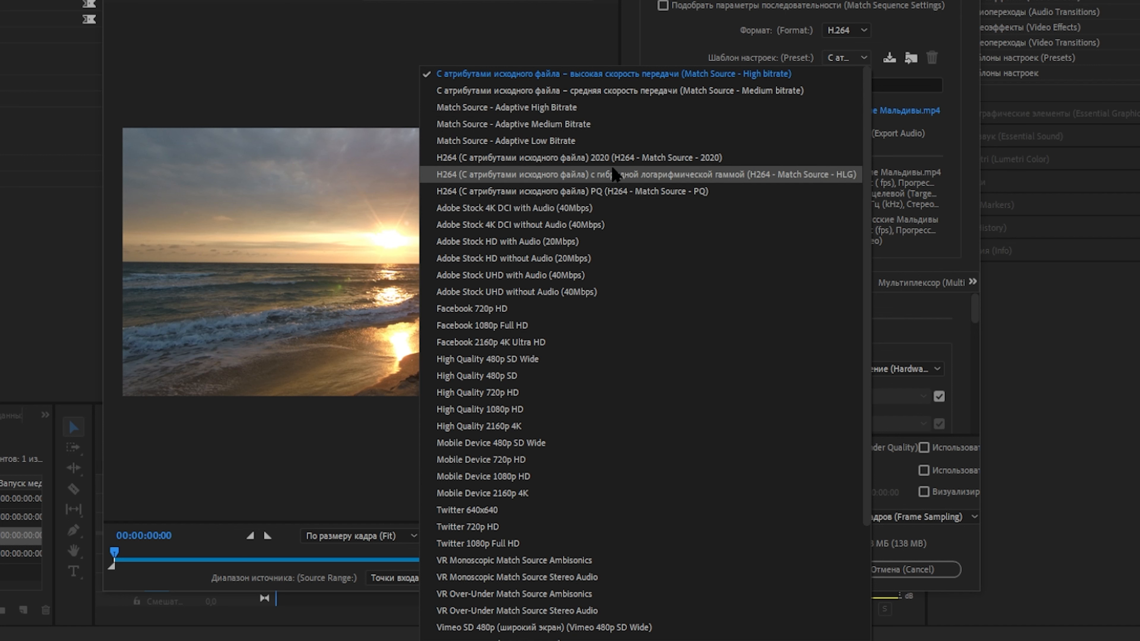
pyautogui.scroll(-3, 615, 174)
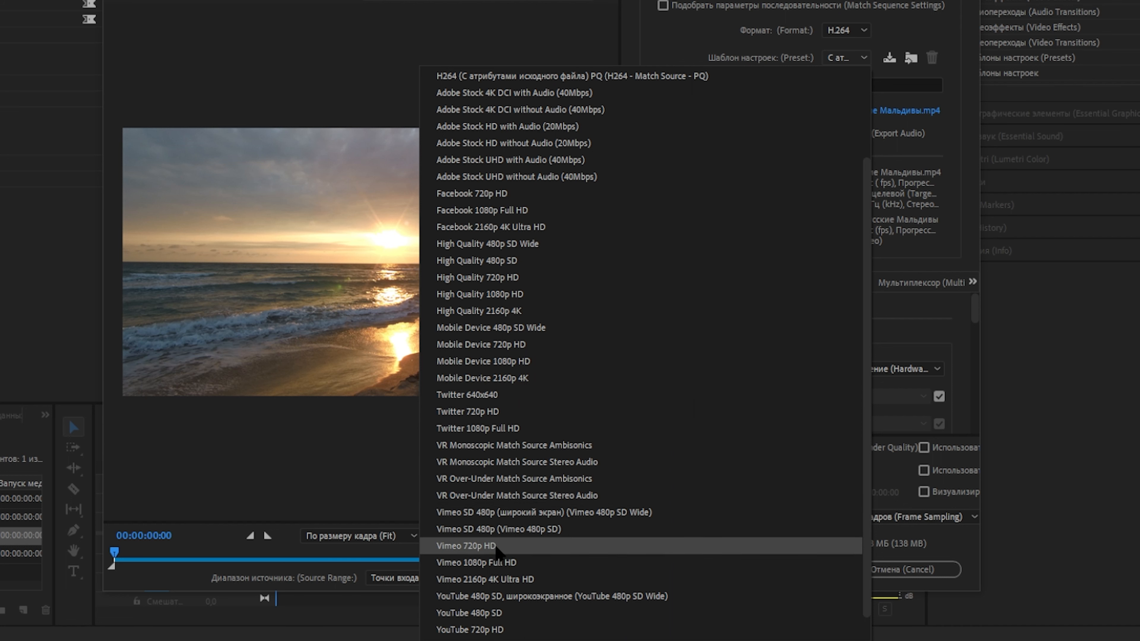
pyautogui.scroll(-1, 503, 530)
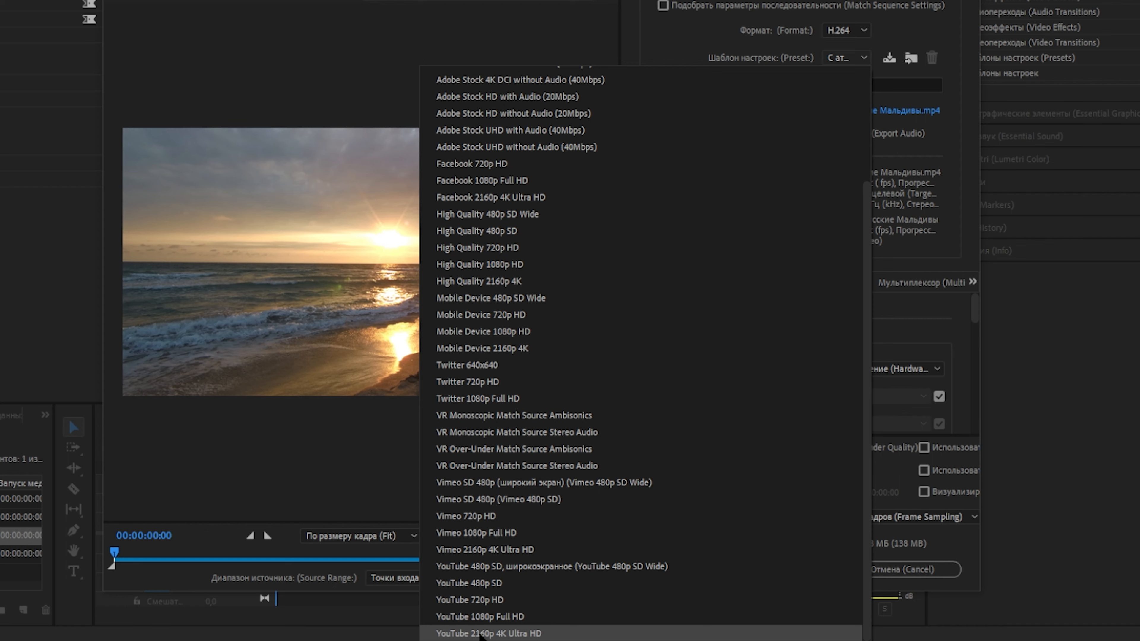
pyautogui.click(518, 634)
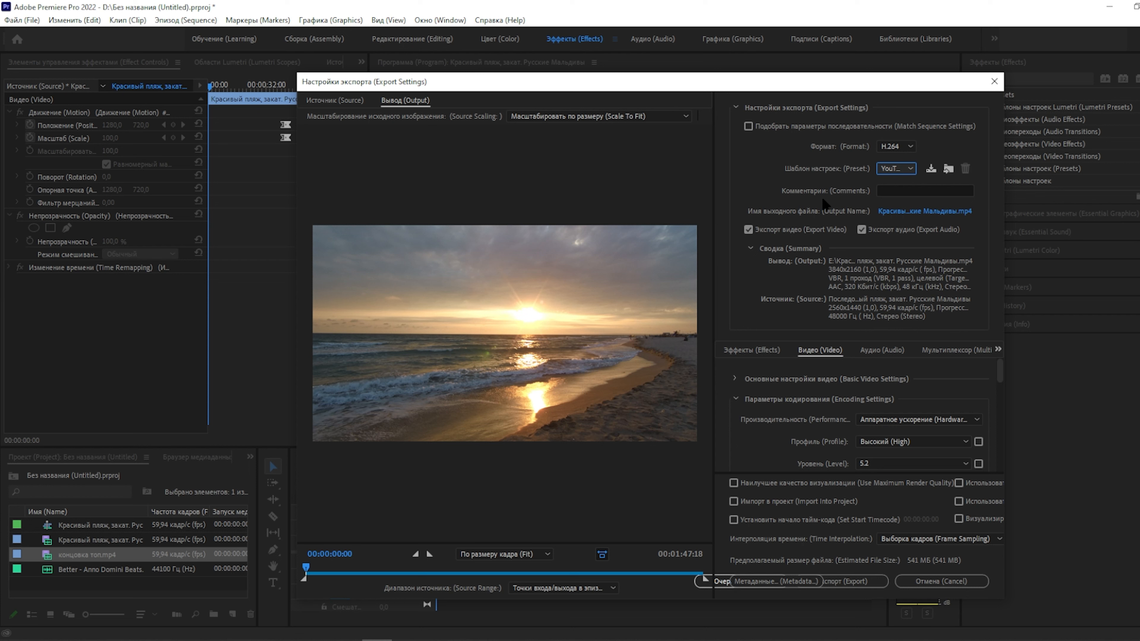
pyautogui.click(913, 212)
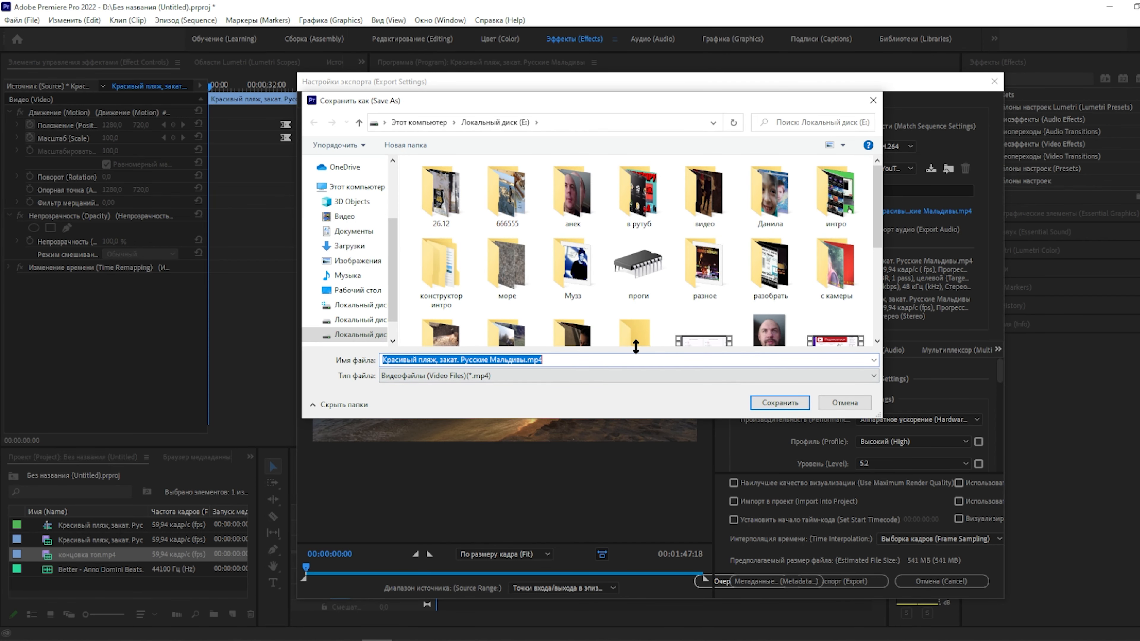
pyautogui.scroll(-2, 350, 306)
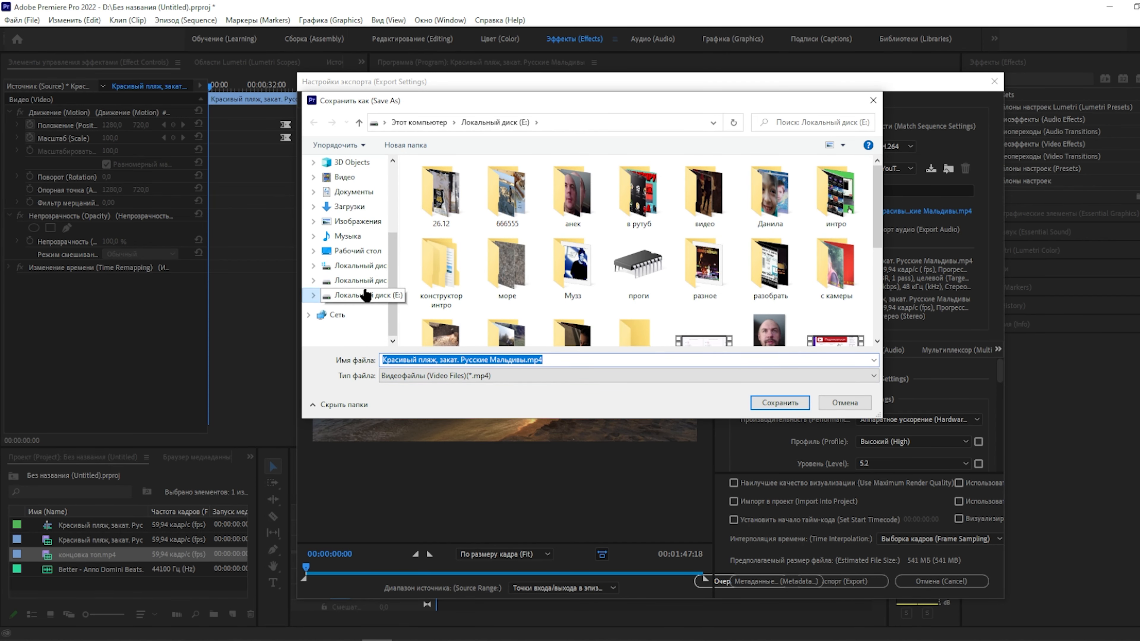
pyautogui.click(848, 404)
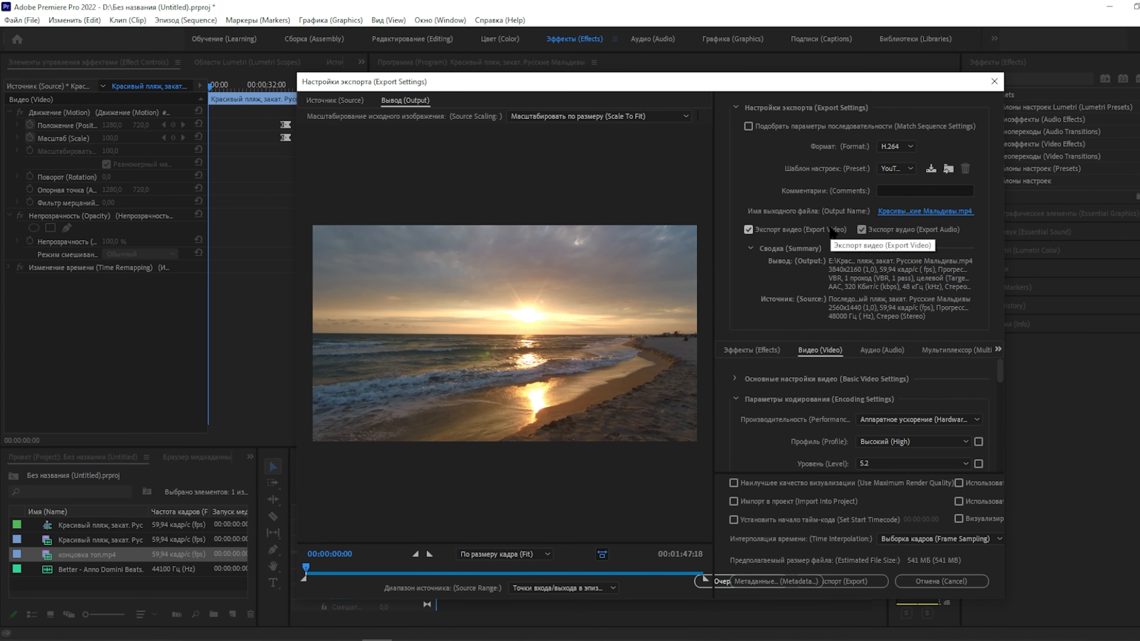